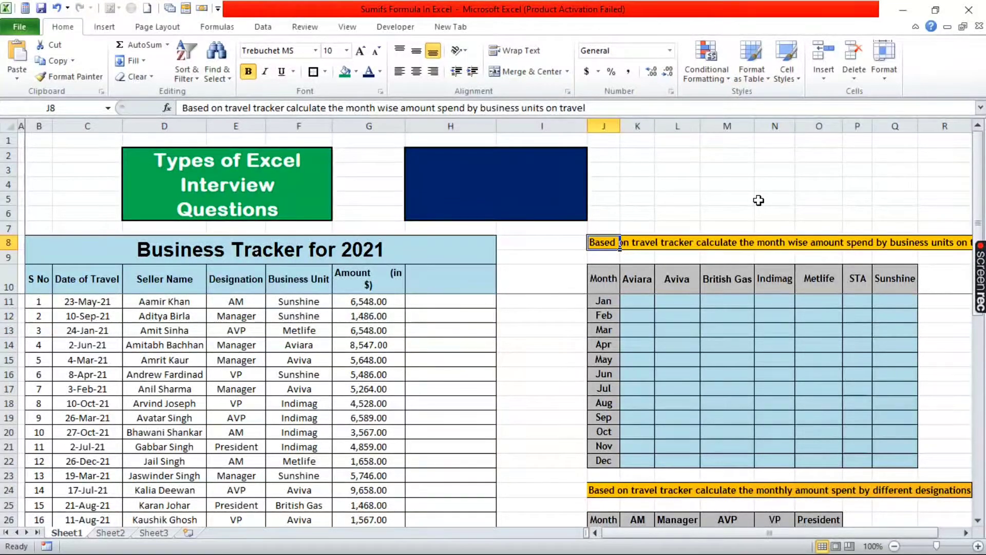
# Set the font colour of the Sumifs title in the dark blue merged cell H2 to white
pyautogui.press('Left')
pyautogui.press('Up')
pyautogui.press('Up')
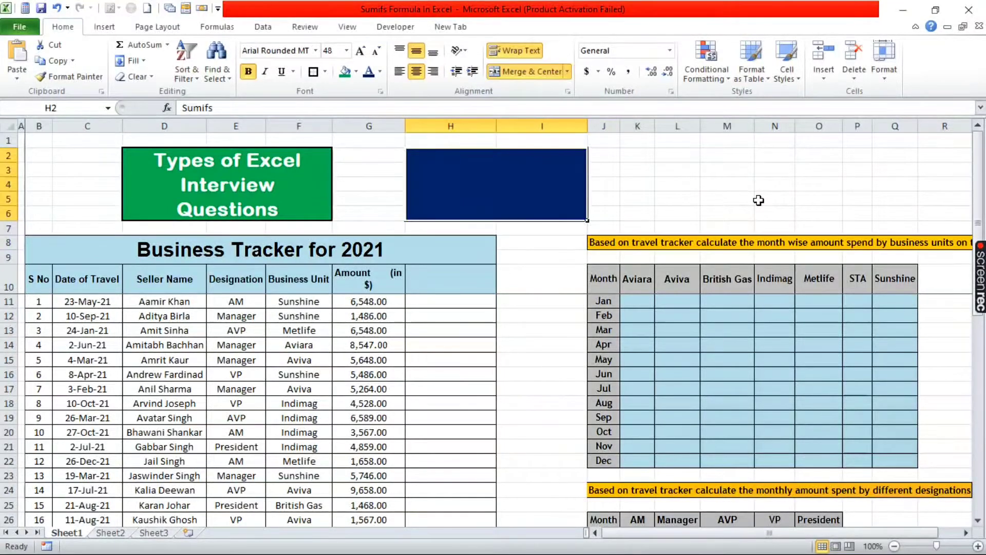
pyautogui.click(380, 72)
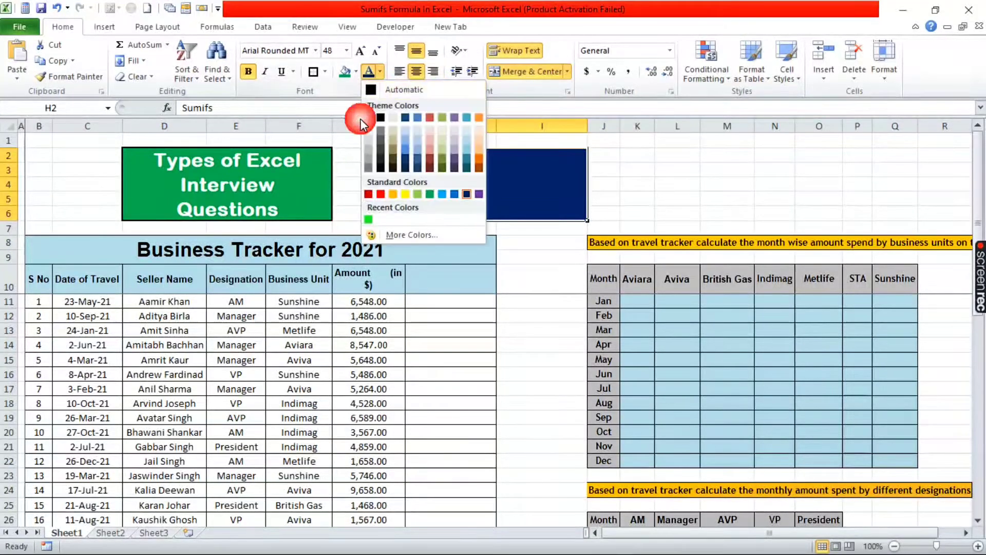
pyautogui.click(368, 118)
pyautogui.click(629, 181)
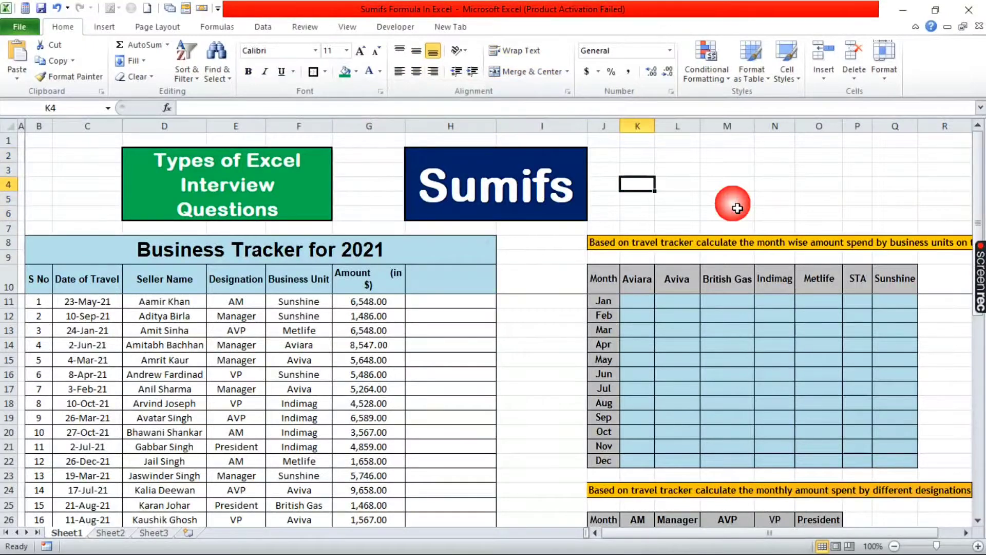
pyautogui.press('Left')
pyautogui.press('Left')
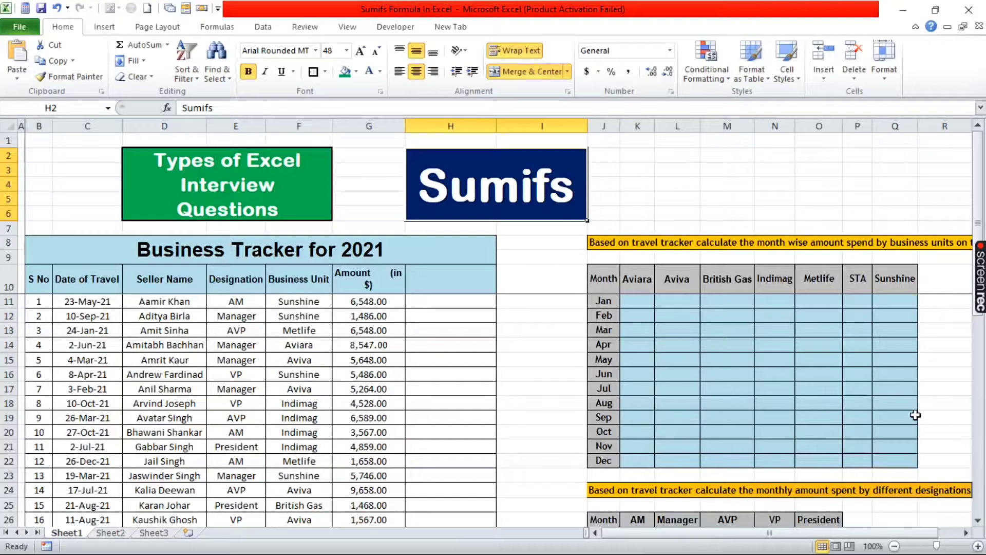
# Examine the Business Tracker for 2021 table, going over its Date of Travel and Seller Name columns
pyautogui.click(437, 251)
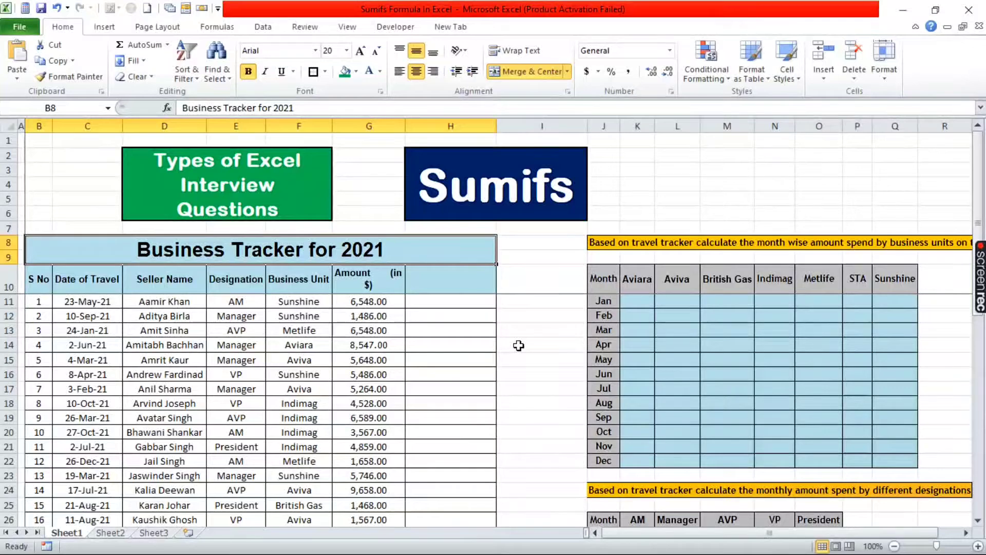
pyautogui.press('Down')
pyautogui.press('Down')
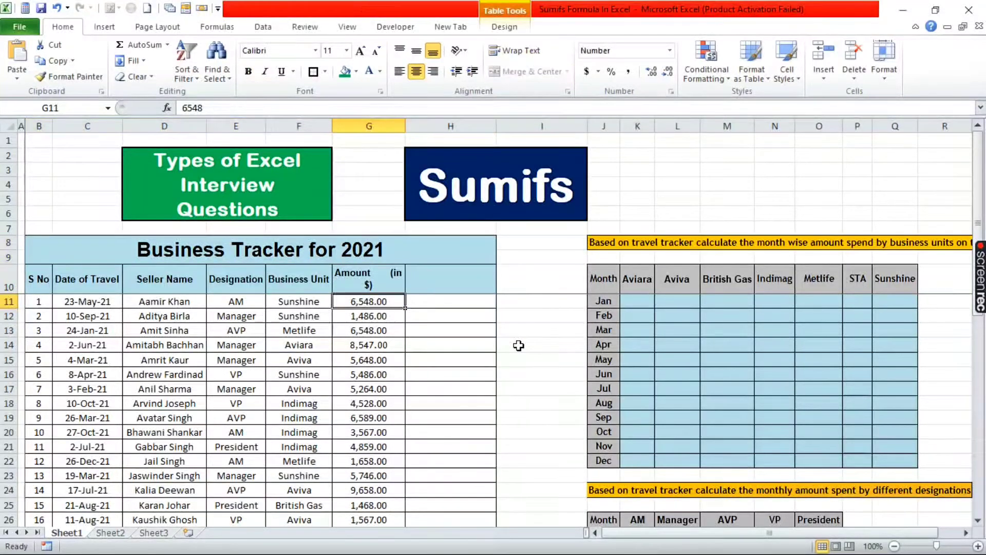
pyautogui.press('Left')
pyautogui.press('Left')
pyautogui.press('Up')
pyautogui.press('Left')
pyautogui.press('Left')
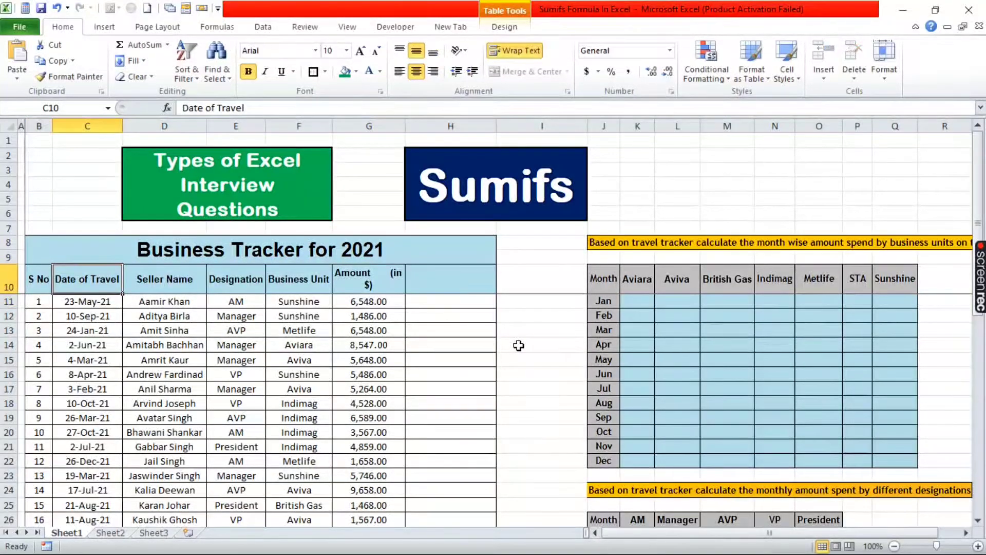
pyautogui.hotkey('ctrl', 'shift', 'Down')
pyautogui.press('Up')
pyautogui.press('Down')
pyautogui.press('Down')
pyautogui.press('Right')
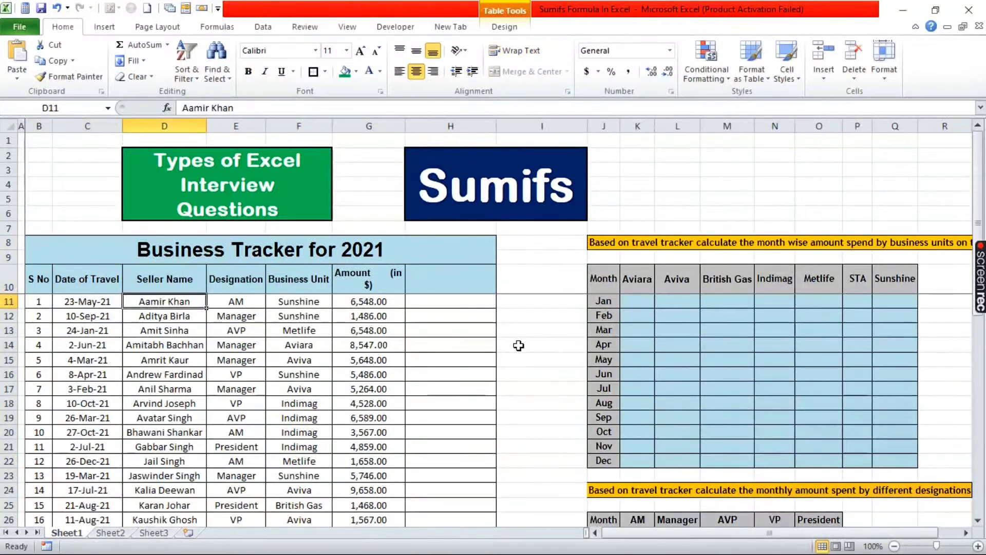
pyautogui.press('Up')
pyautogui.hotkey('ctrl', 'shift', 'Down')
# Examine the Designation and Business Unit columns of the business tracker
pyautogui.press('Right')
pyautogui.press('Down')
pyautogui.press('Up')
pyautogui.press('Right')
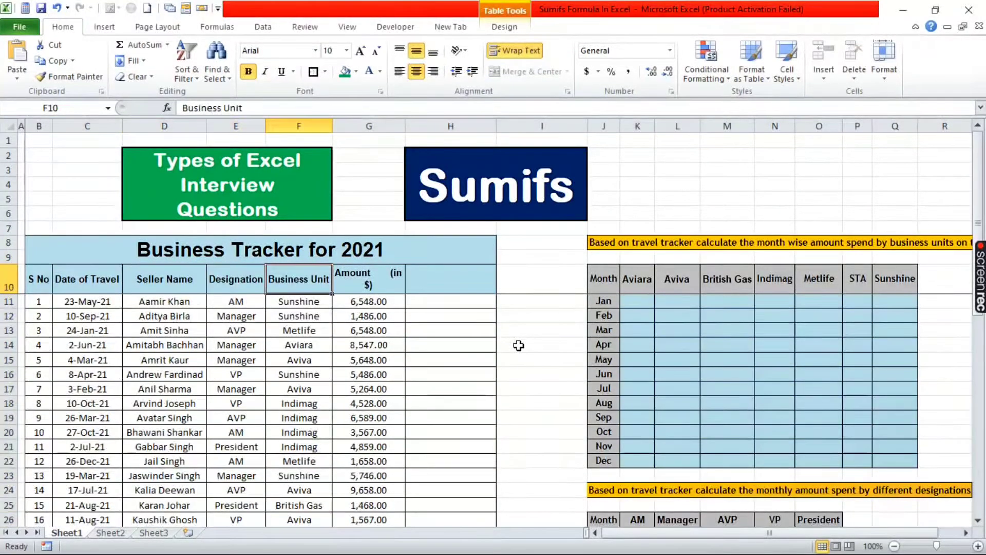
pyautogui.hotkey('ctrl', 'shift', 'Down')
pyautogui.press('Up')
pyautogui.press('Up')
pyautogui.press('Up')
pyautogui.press('Down')
pyautogui.press('Down')
pyautogui.press('Down')
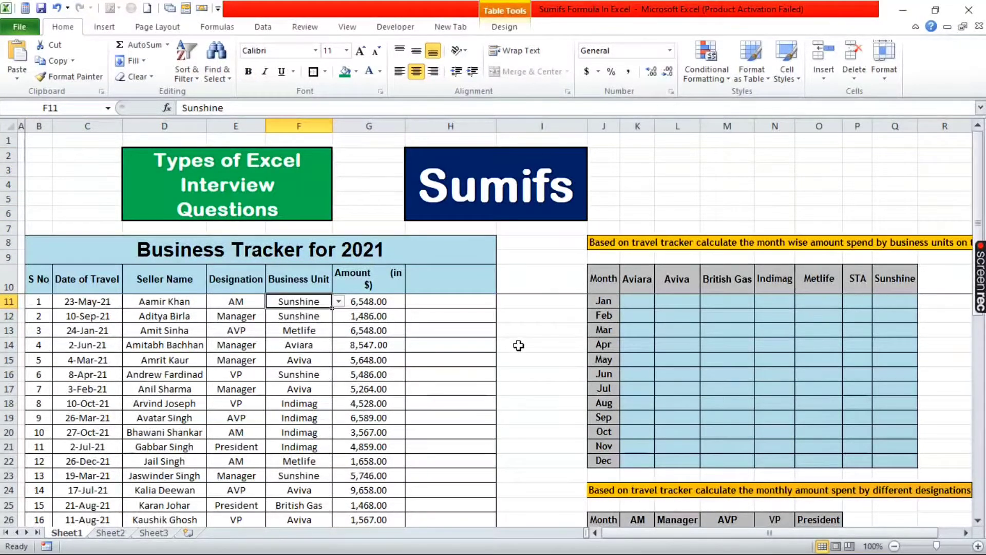
# Examine the Amount column of the business tracker from its header down to the total row
pyautogui.press('Up')
pyautogui.press('Right')
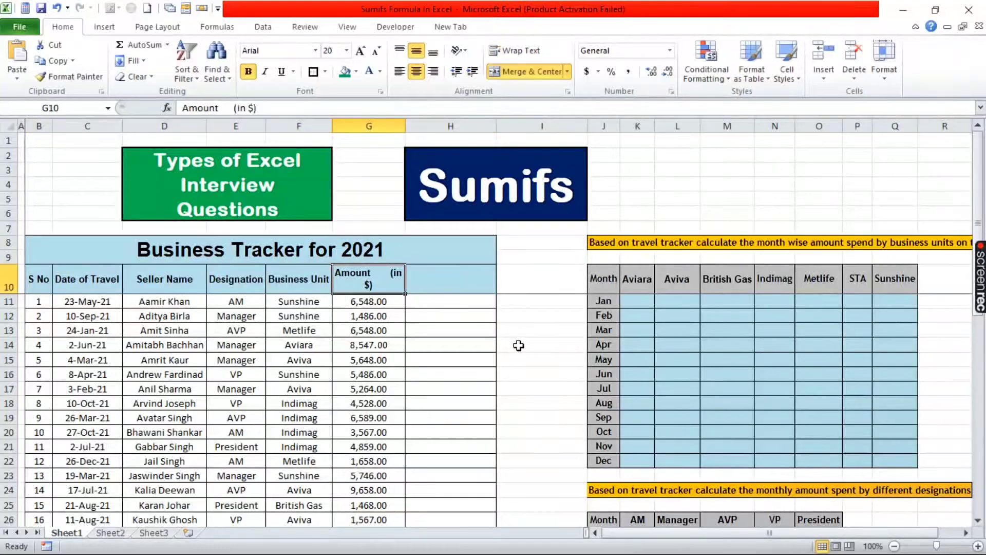
pyautogui.hotkey('ctrl', 'shift', 'Down')
pyautogui.hotkey('ctrl', 'Up')
pyautogui.press('Down')
pyautogui.press('Down')
pyautogui.press('Down')
pyautogui.press('Down')
pyautogui.press('Down')
pyautogui.press('Down')
pyautogui.press('Down')
pyautogui.press('Down')
pyautogui.press('Down')
pyautogui.press('Down')
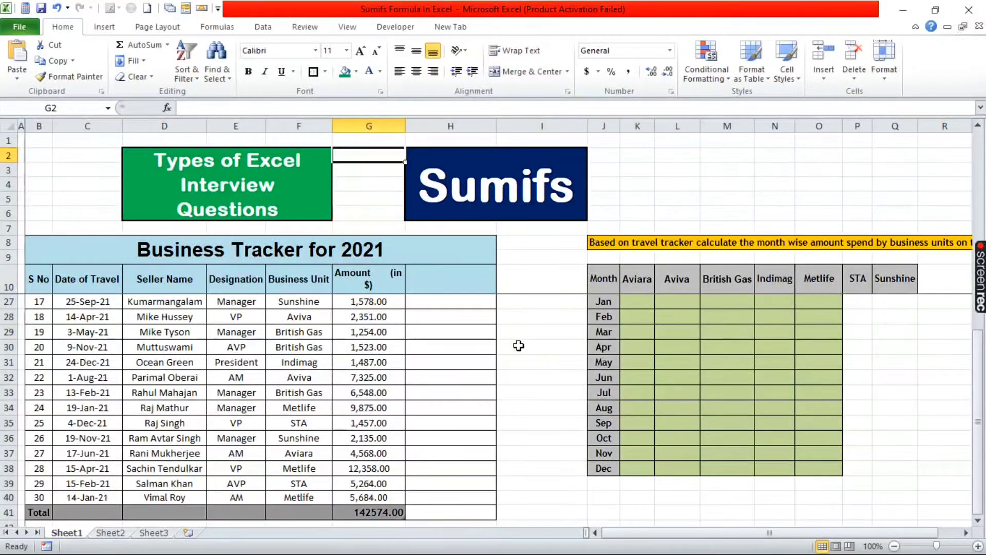
# Read the question about month-wise travel spend by business unit in J8 and compare it with the tracker's date and business unit columns
pyautogui.press('Down')
pyautogui.press('Right')
pyautogui.press('Right')
pyautogui.press('Right')
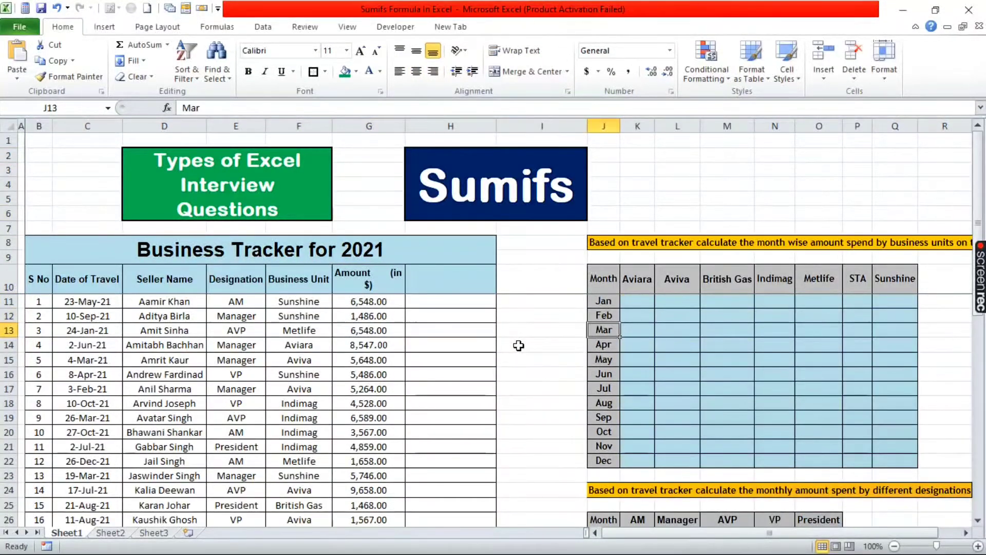
pyautogui.press('Right')
pyautogui.press('Up')
pyautogui.press('Up')
pyautogui.press('Up')
pyautogui.press('Up')
pyautogui.press('Left')
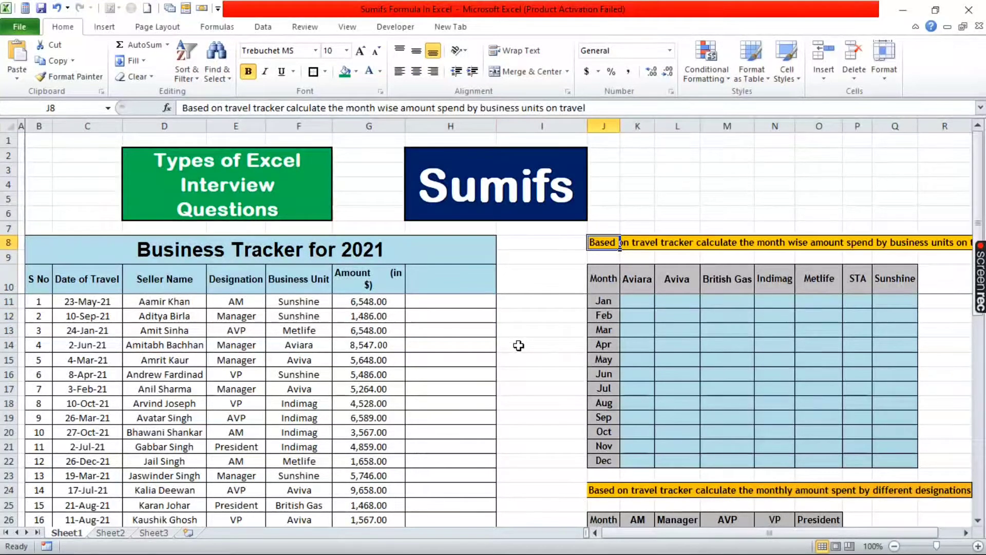
pyautogui.moveTo(135, 261); pyautogui.dragTo(493, 390)
pyautogui.click(622, 246)
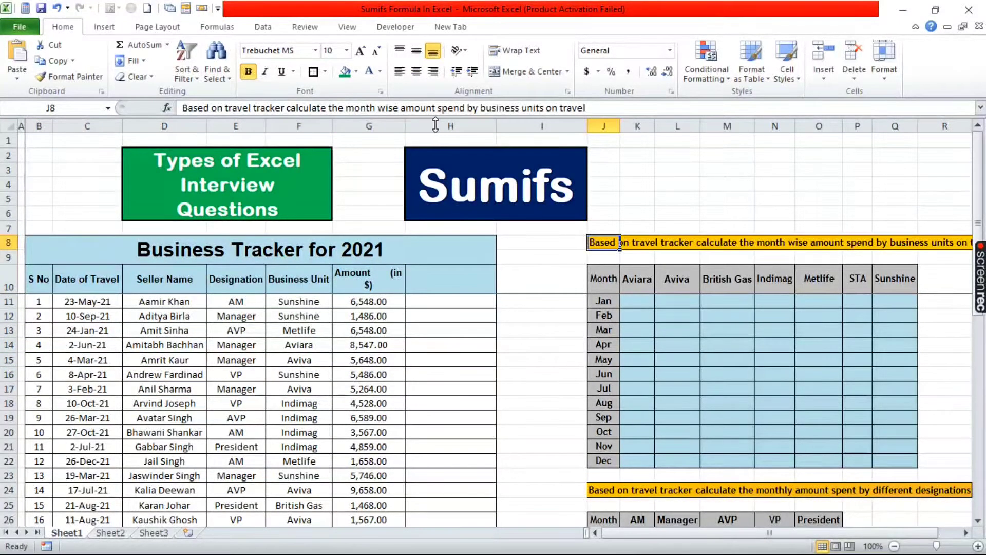
pyautogui.click(106, 139)
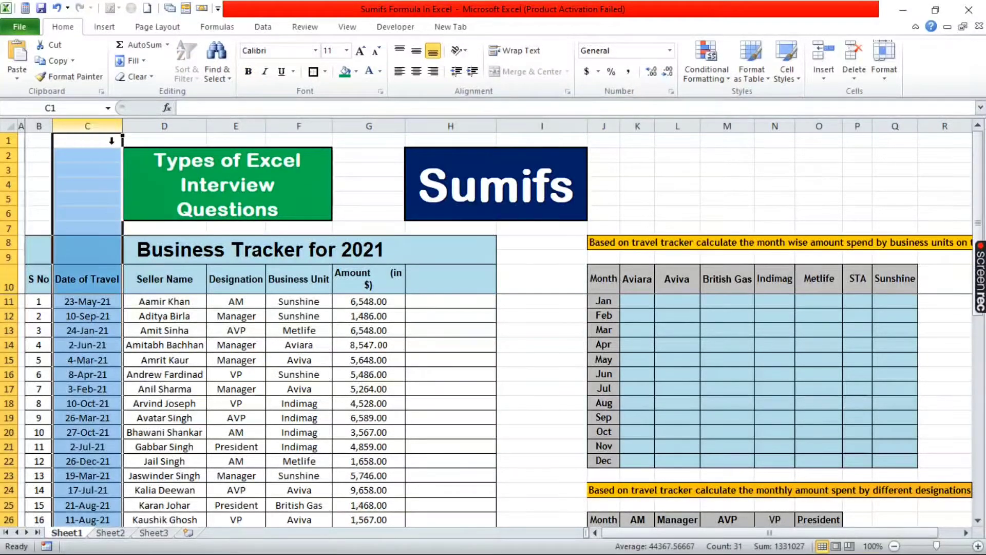
pyautogui.click(614, 250)
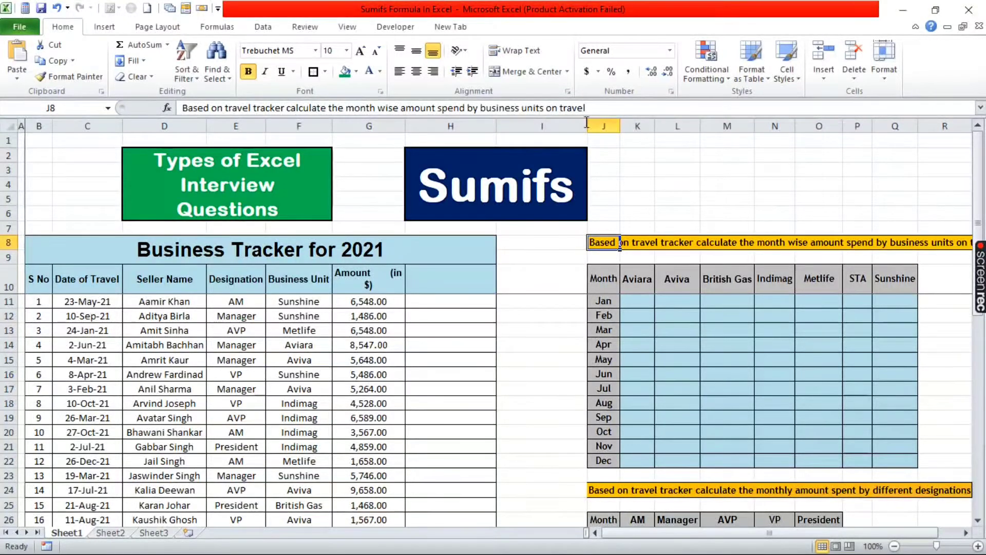
pyautogui.click(328, 128)
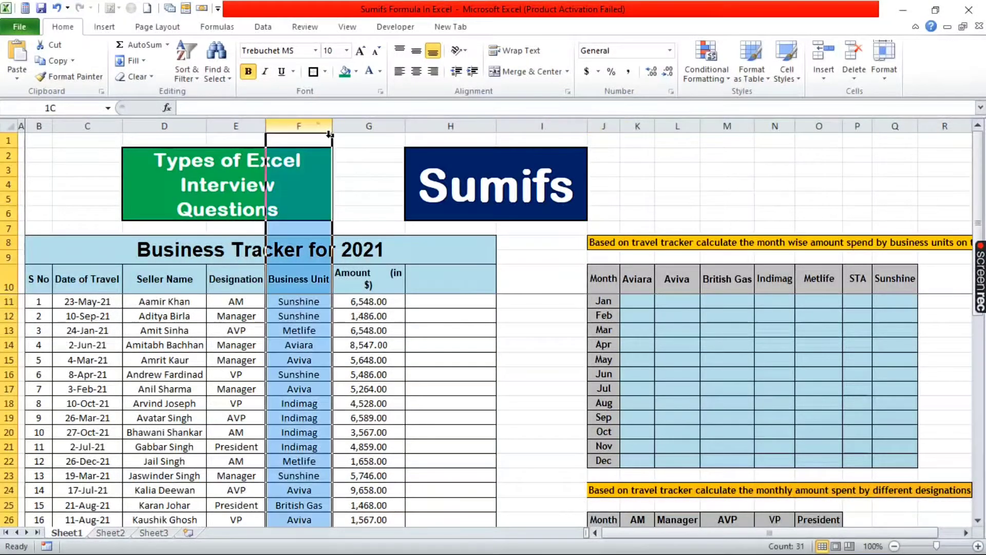
pyautogui.click(616, 242)
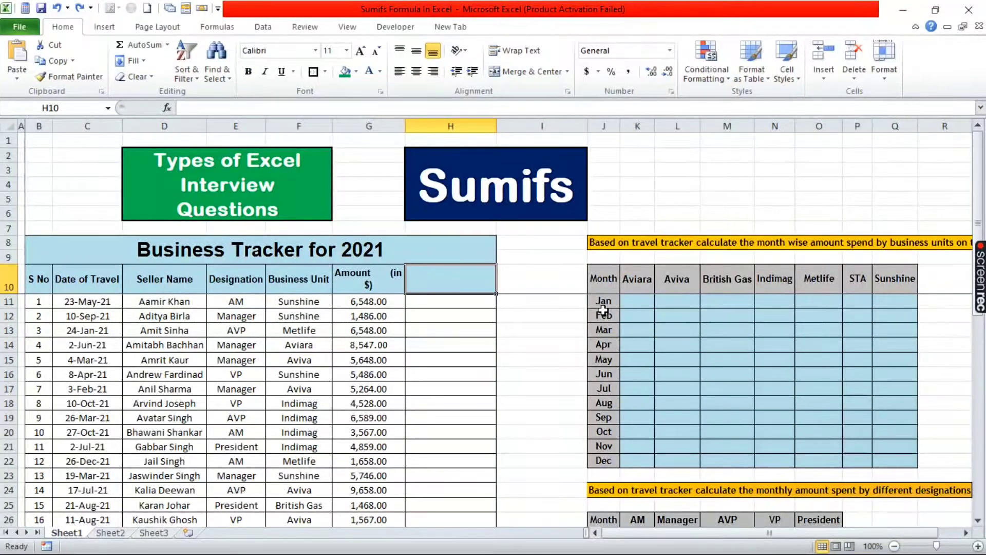
# Enter the header Month in cell H10 of the business tracker
pyautogui.write('M')
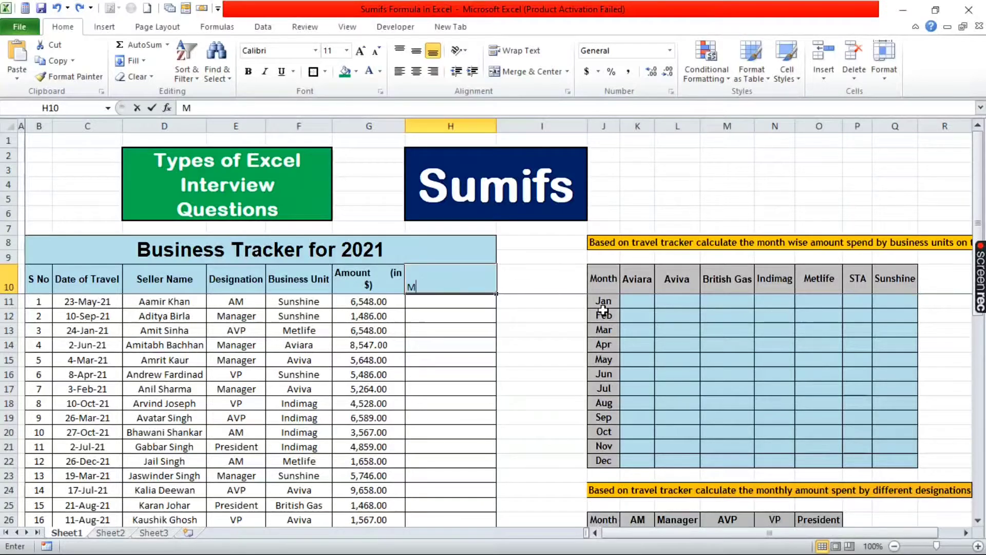
pyautogui.write('on')
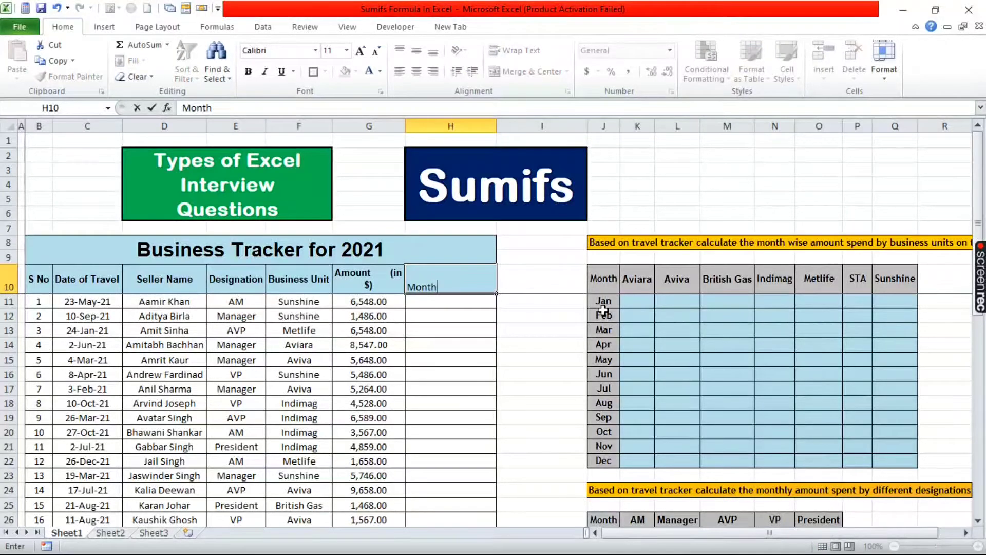
pyautogui.write('th')
pyautogui.press('Return')
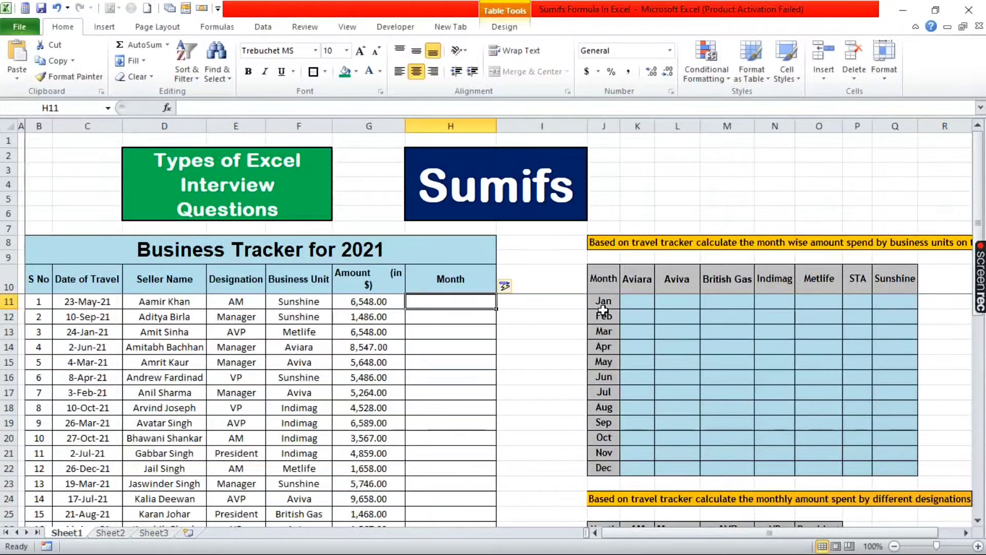
# Fill the Month column with the formula =TEXT([@[Date of Travel]],"mmm"), entered in H11
pyautogui.write('=')
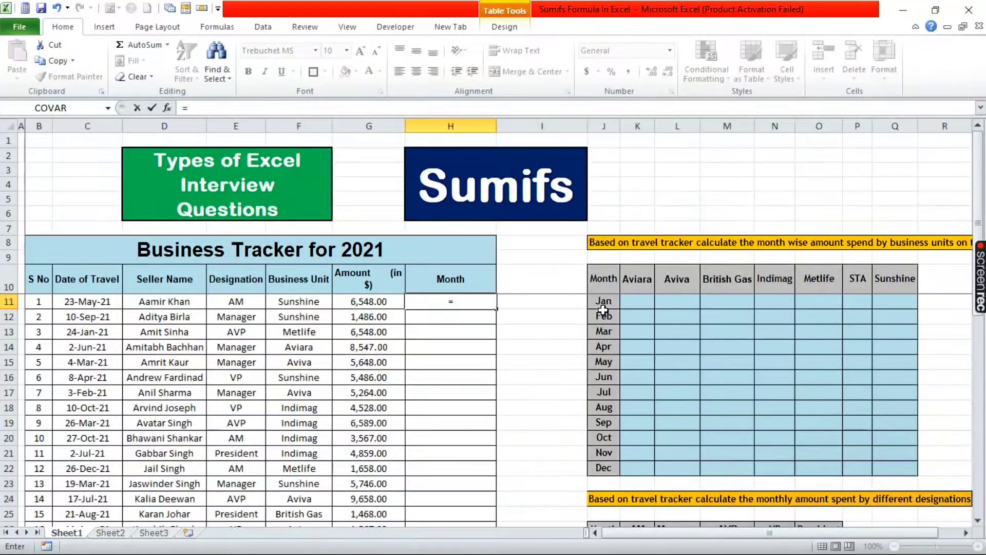
pyautogui.write('Text')
pyautogui.press('Tab')
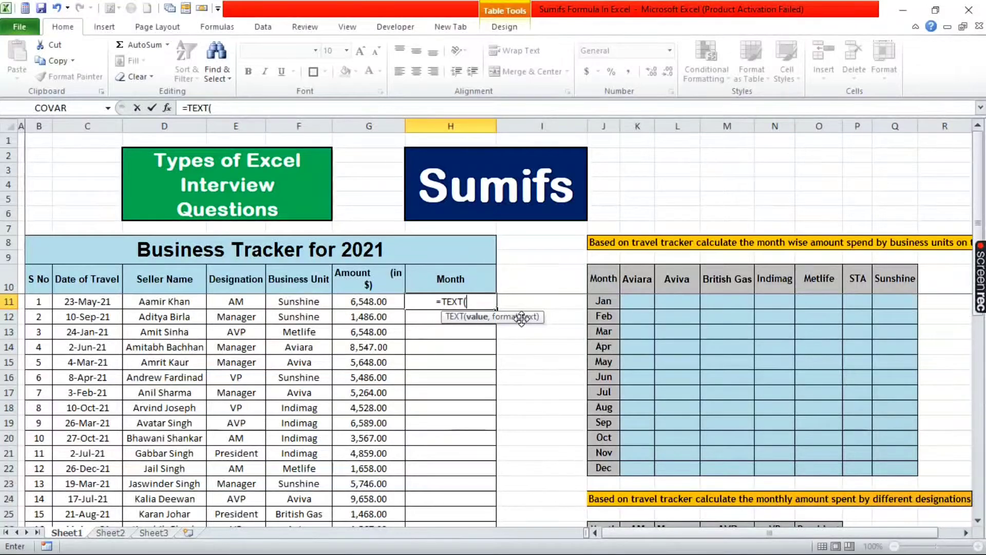
pyautogui.click(111, 303)
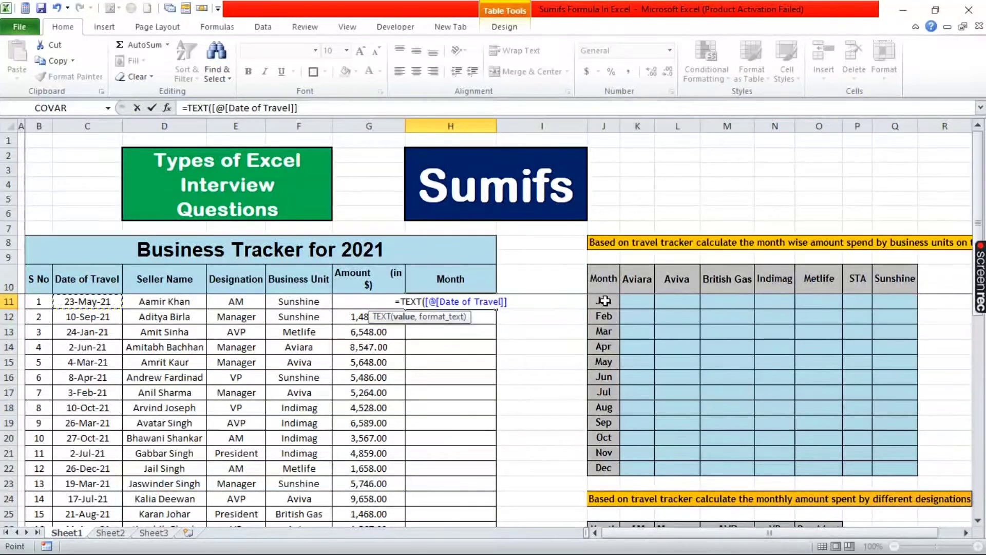
pyautogui.write(',')
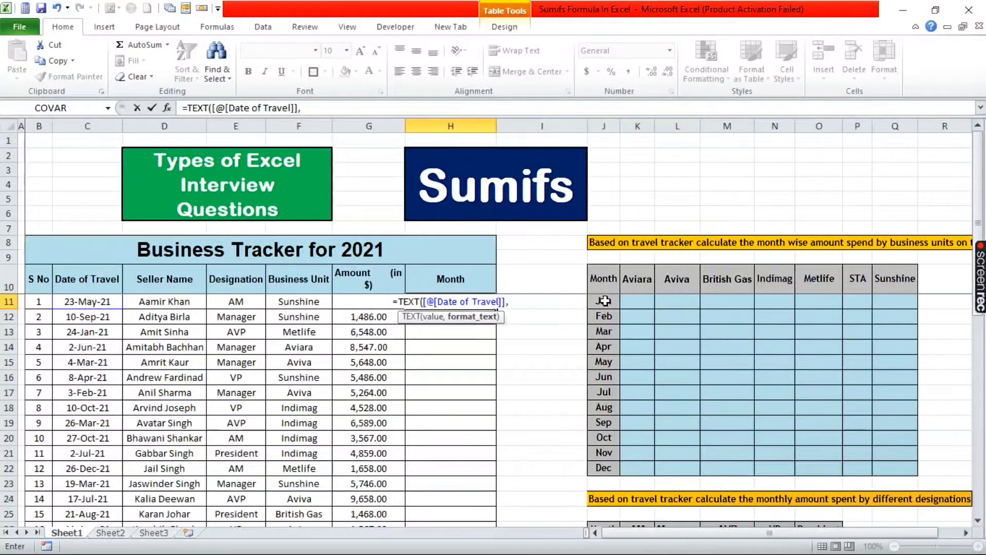
pyautogui.write('"')
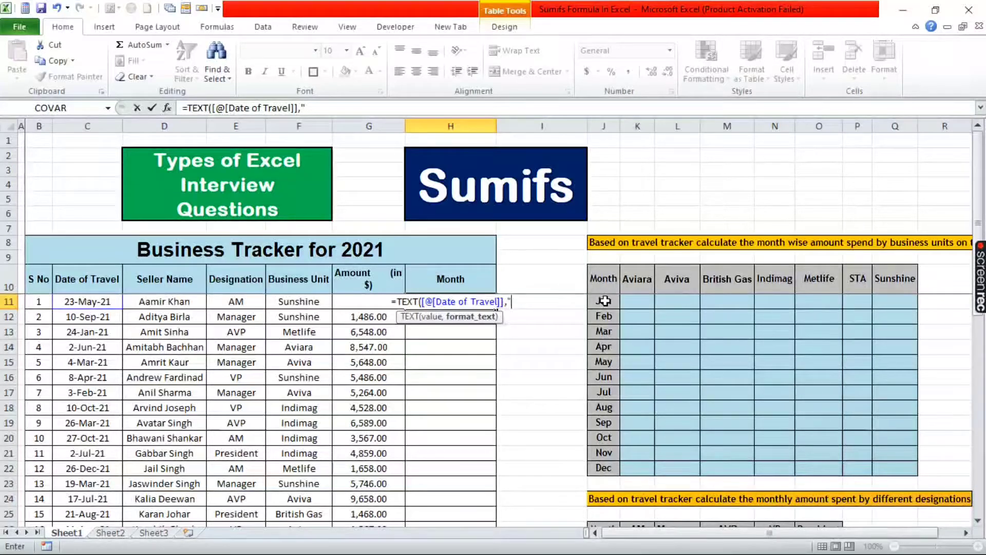
pyautogui.write('mmm')
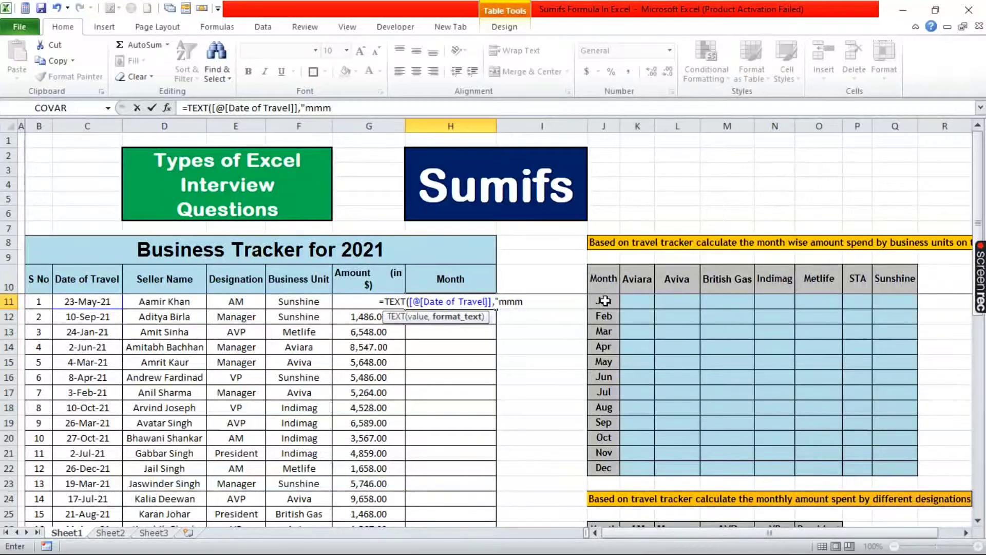
pyautogui.write('")')
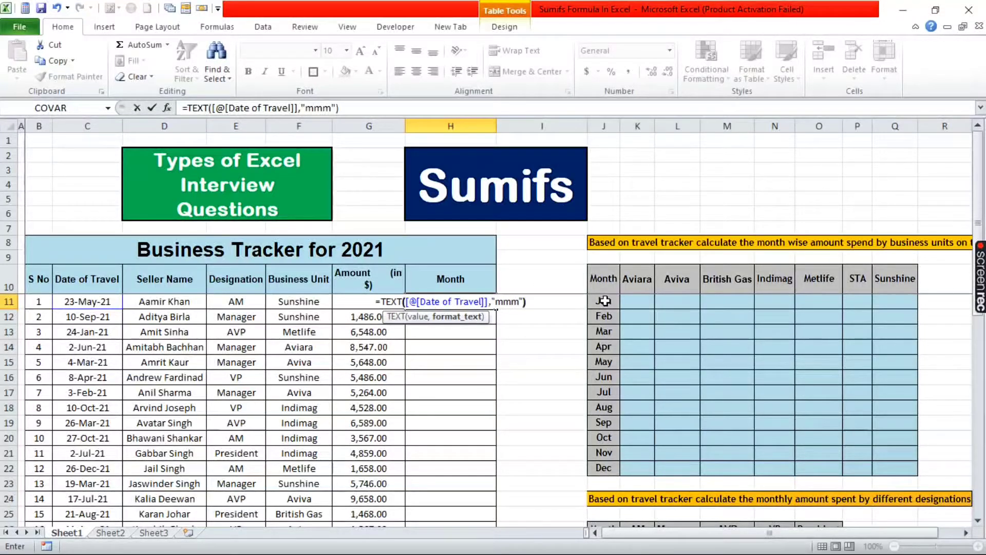
pyautogui.press('Return')
pyautogui.press('Up')
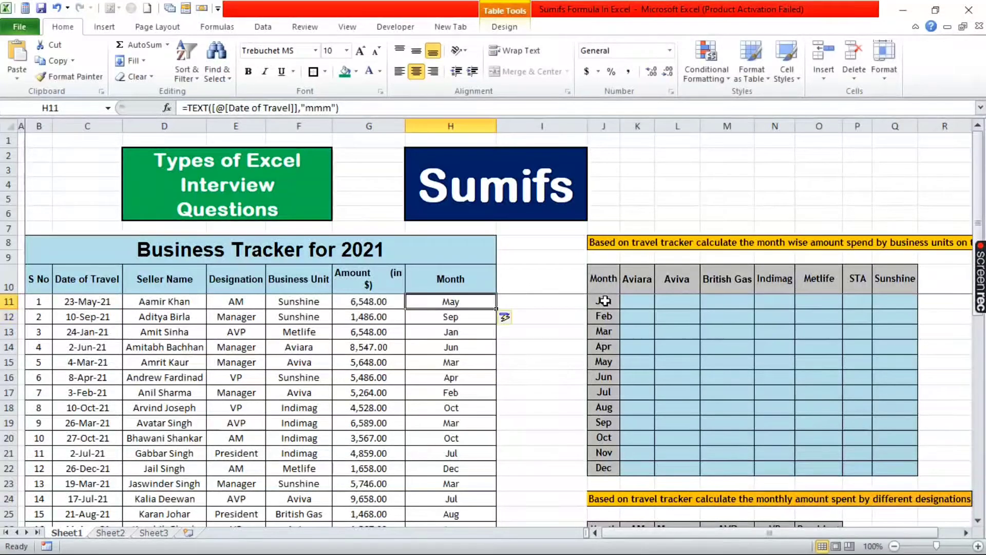
# Check the month abbreviations in the Month column from H11 down to the total row
pyautogui.hotkey('ctrl', 'shift', 'Down')
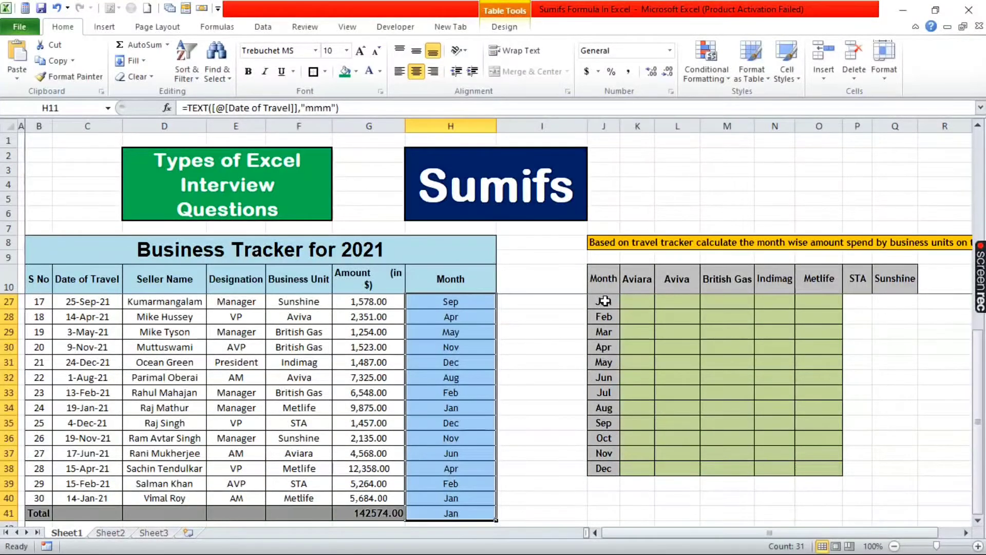
pyautogui.press('Up')
pyautogui.press('Down')
pyautogui.press('Down')
pyautogui.press('Down')
pyautogui.press('Up')
pyautogui.hotkey('ctrl', 'Down')
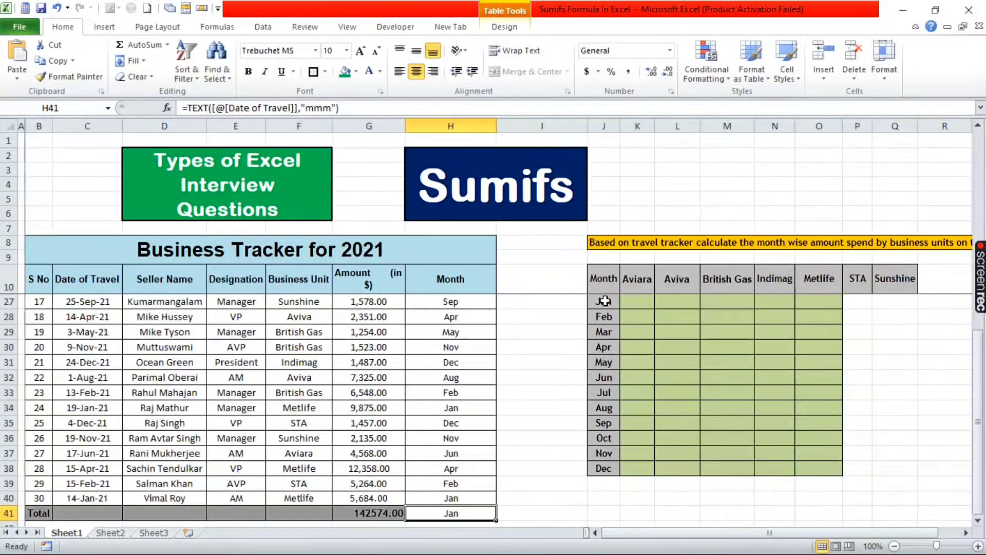
pyautogui.press('Up')
pyautogui.hotkey('ctrl', 'Up')
pyautogui.press('Down')
pyautogui.press('Down')
pyautogui.press('Down')
pyautogui.press('Up')
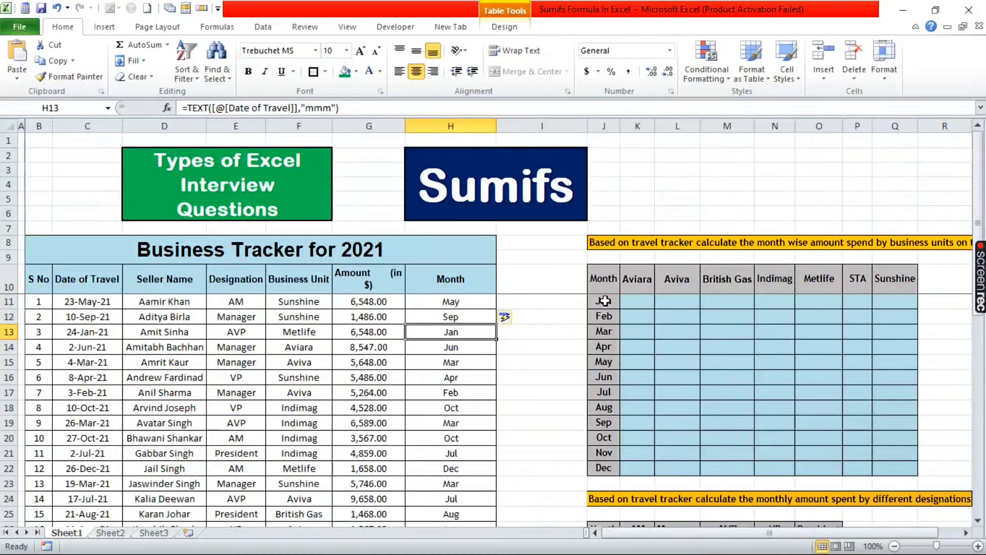
pyautogui.hotkey('ctrl', 'Up')
pyautogui.press('Down')
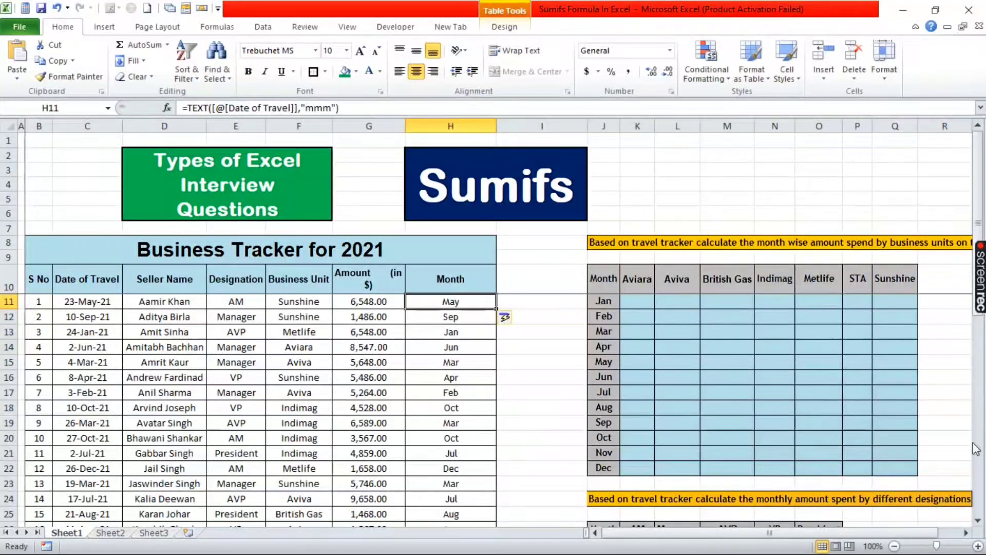
# Start a SUMIFS formula in K11 with the Amount column $G$11:$G$40 as the absolute sum range
pyautogui.click(645, 303)
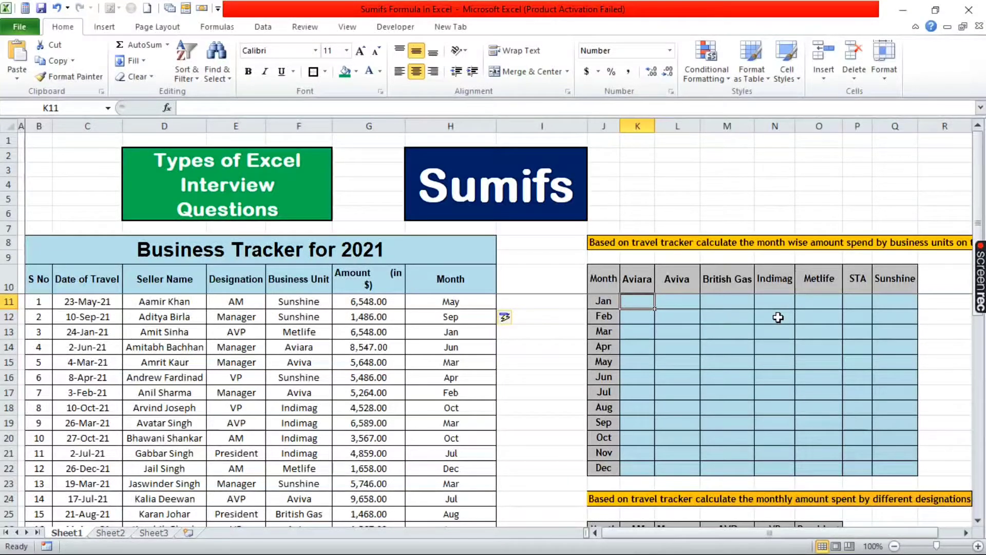
pyautogui.write('=Sumf')
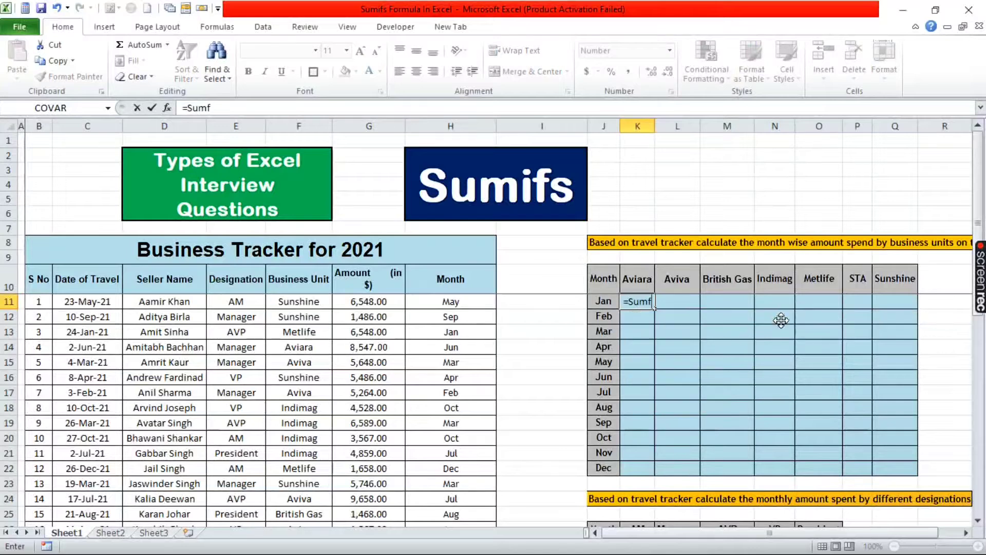
pyautogui.press('BackSpace')
pyautogui.write('ifs')
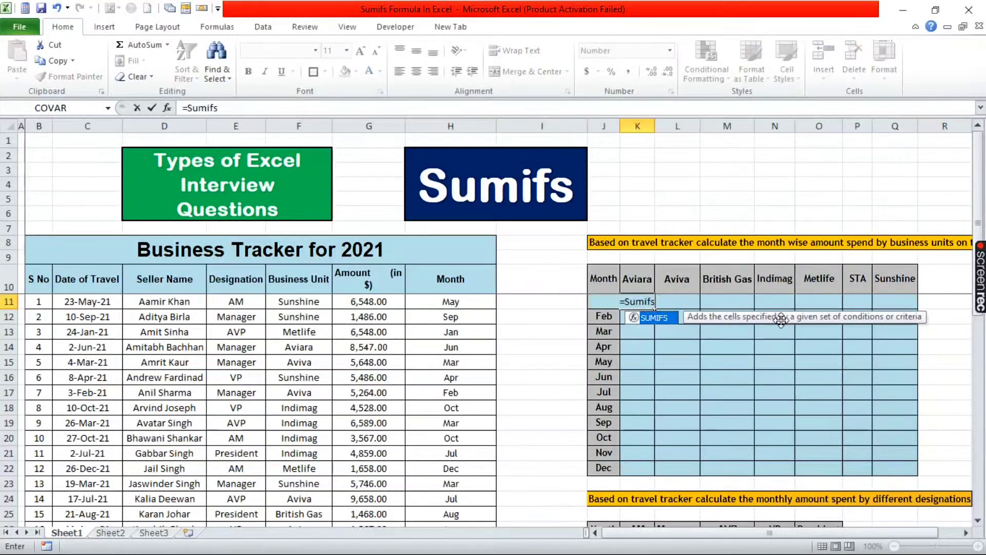
pyautogui.press('Tab')
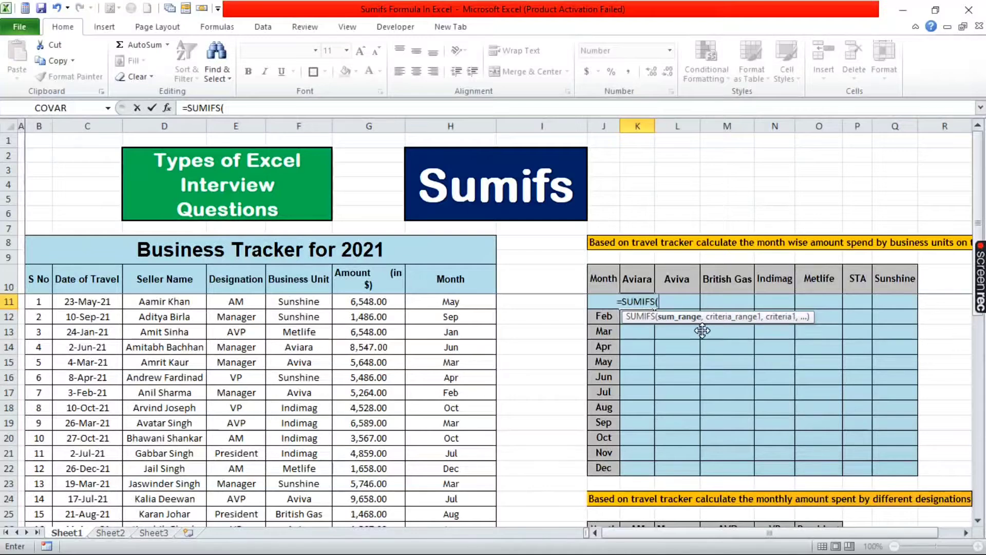
pyautogui.click(387, 303)
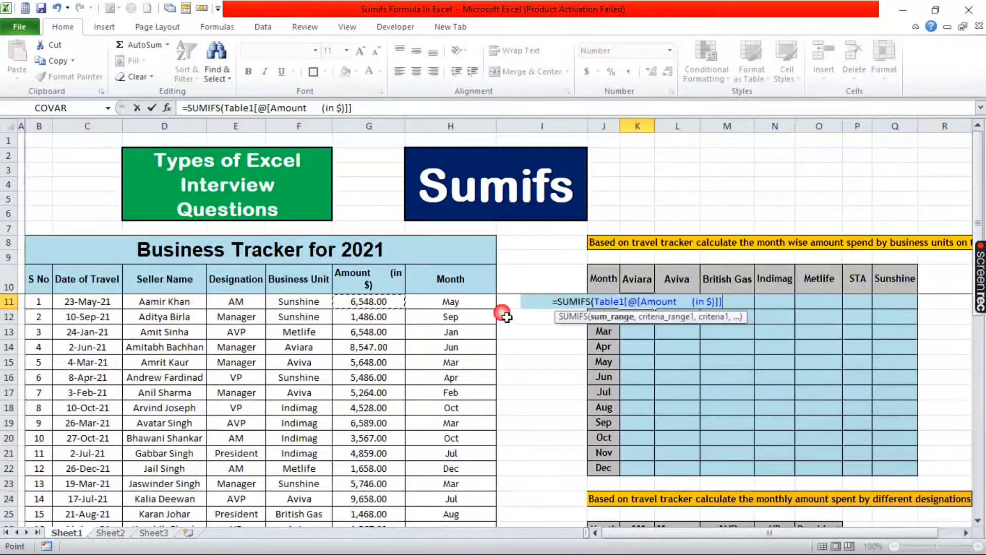
pyautogui.hotkey('ctrl', 'shift', 'Down')
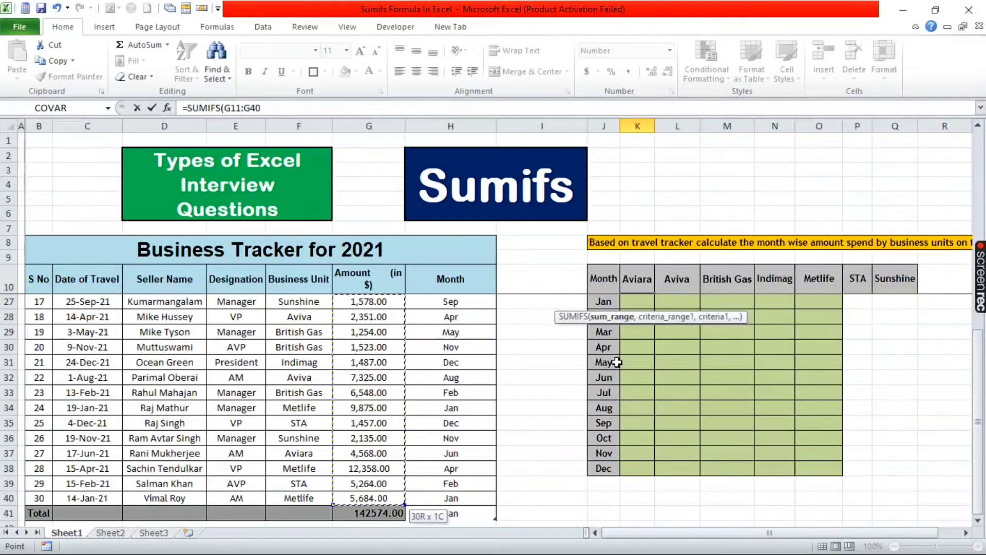
pyautogui.scroll(5, 618, 362)
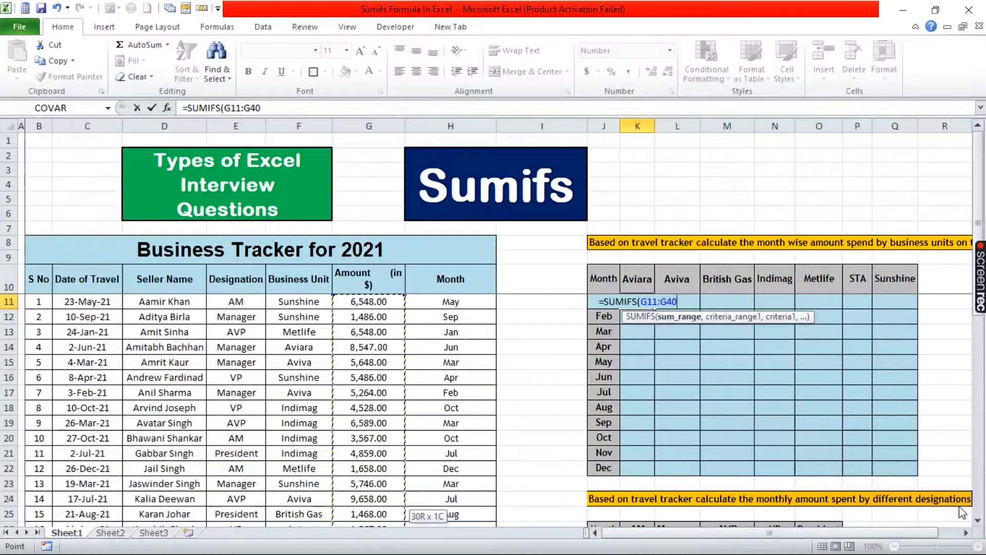
pyautogui.press('F4')
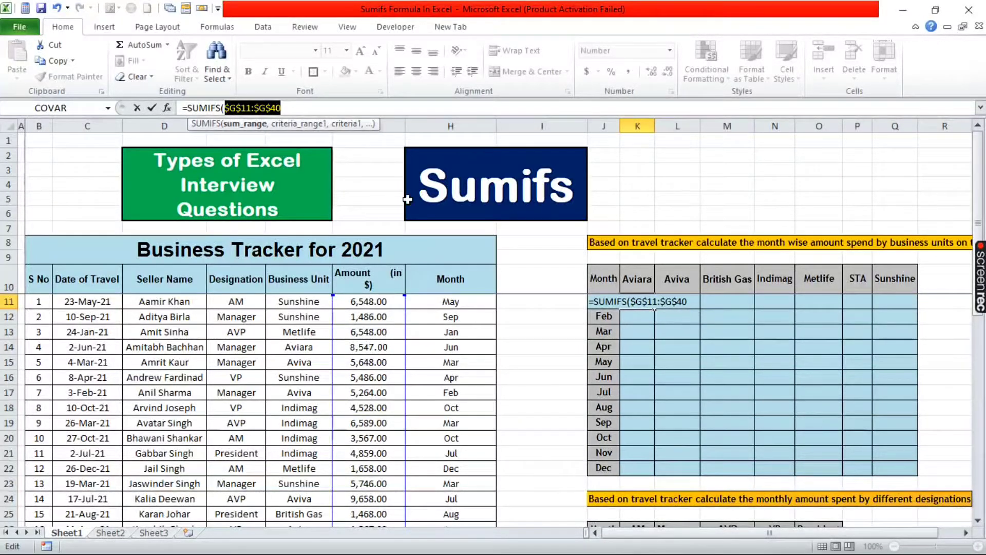
pyautogui.click(329, 116)
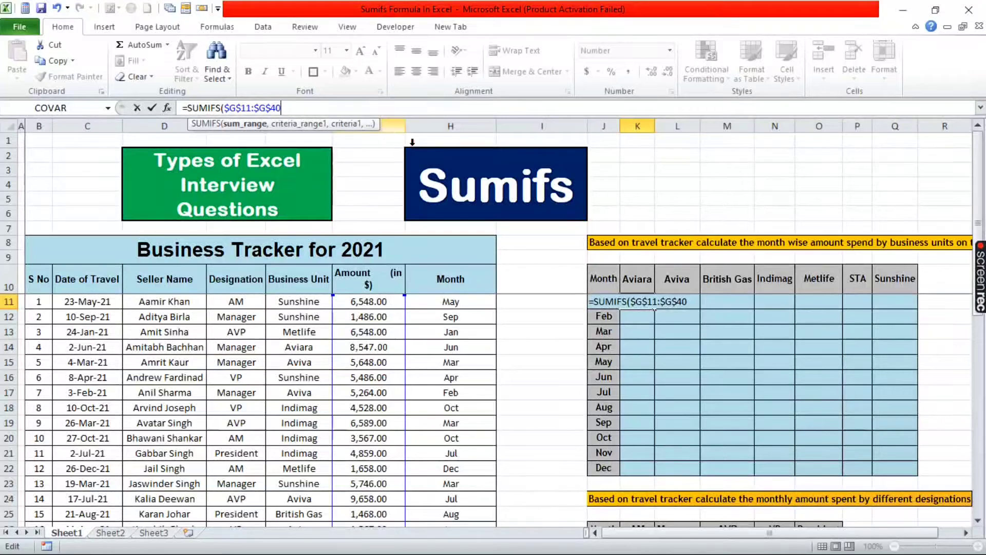
pyautogui.write(',')
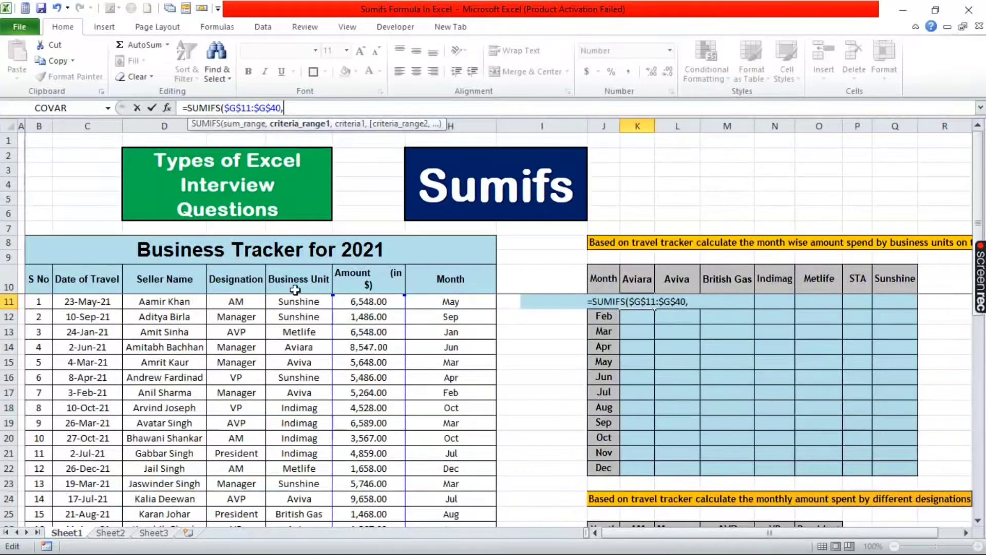
# Add the Month column as the first criteria range of the K11 formula, locked as $H$11:$H$40 without the total row
pyautogui.click(464, 305)
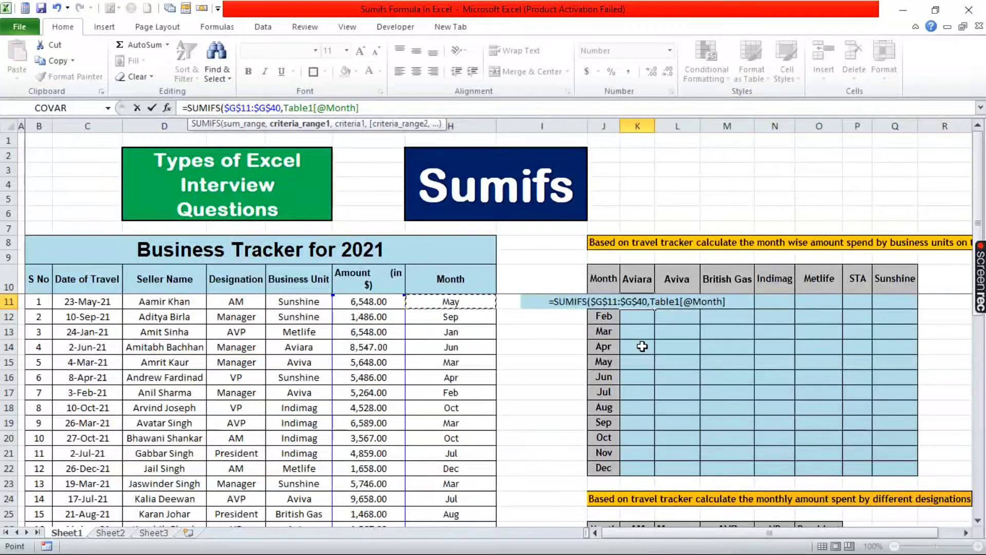
pyautogui.hotkey('ctrl', 'shift', 'Down')
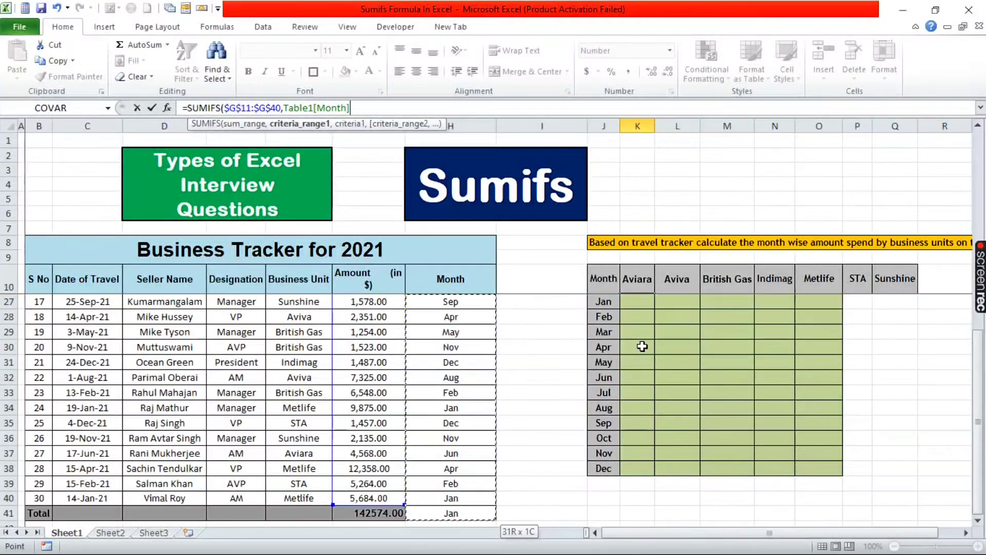
pyautogui.hotkey('shift', 'Up')
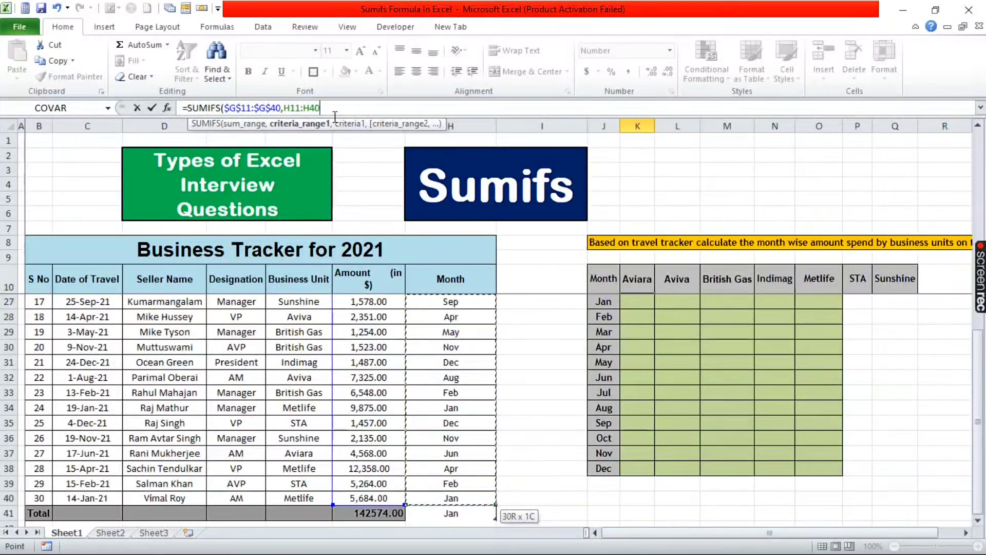
pyautogui.moveTo(320, 108); pyautogui.dragTo(283, 109)
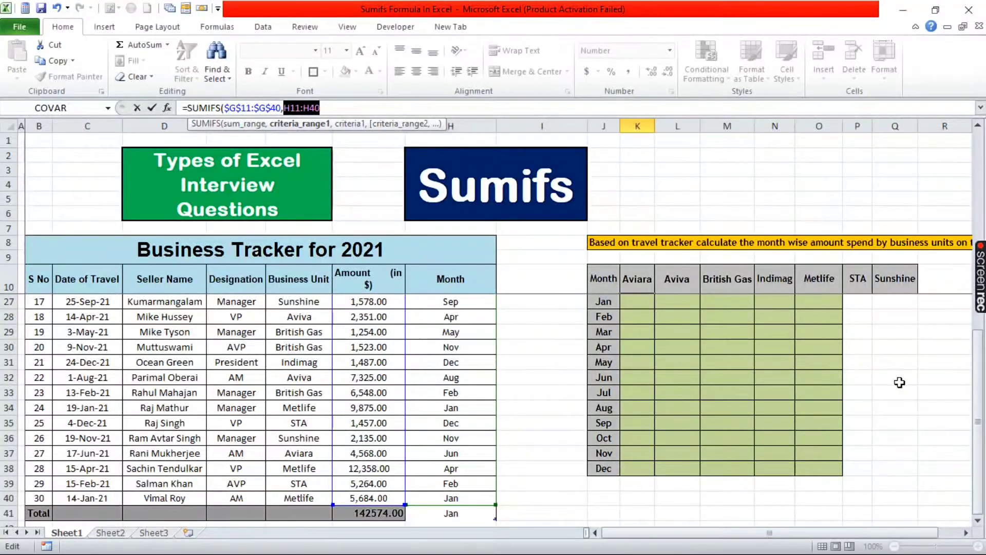
pyautogui.press('F4')
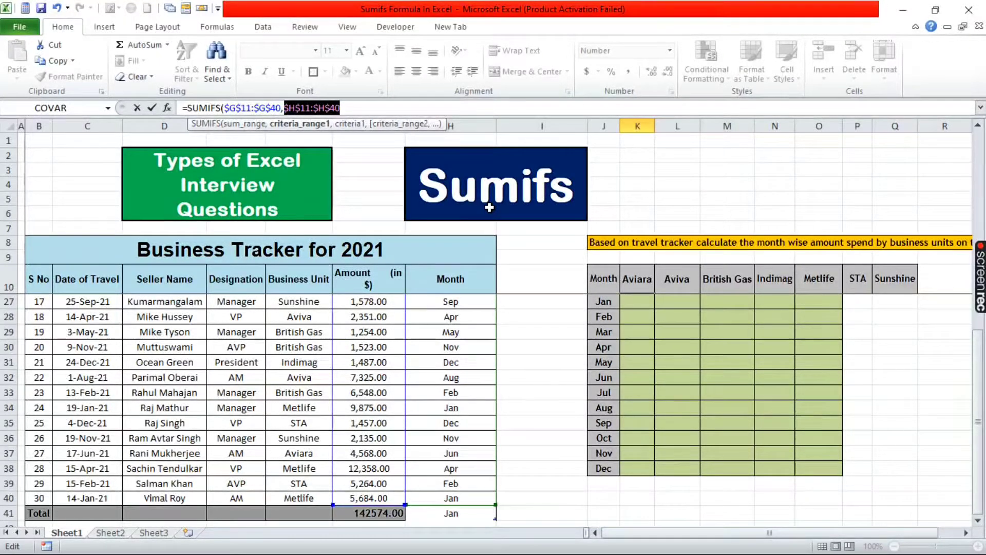
pyautogui.click(367, 113)
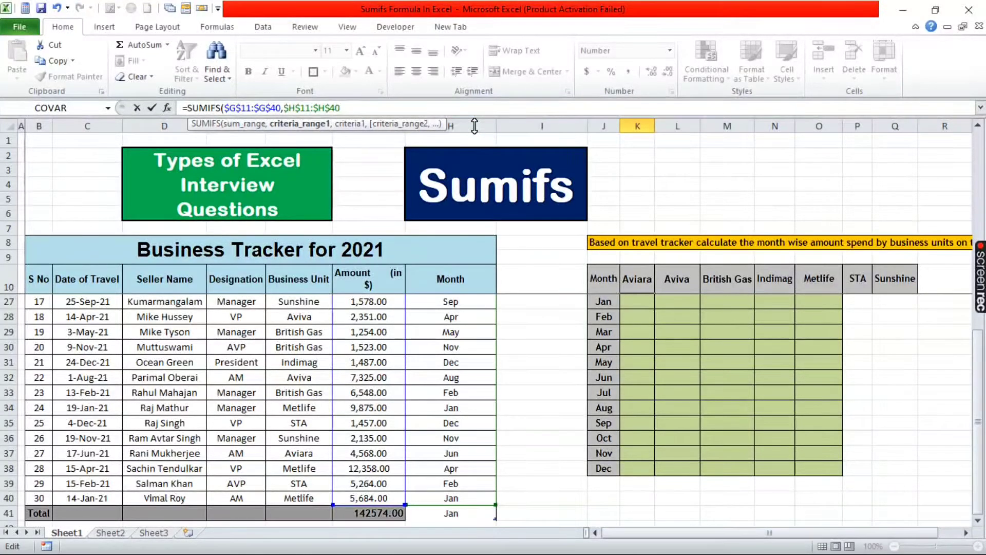
pyautogui.write(',')
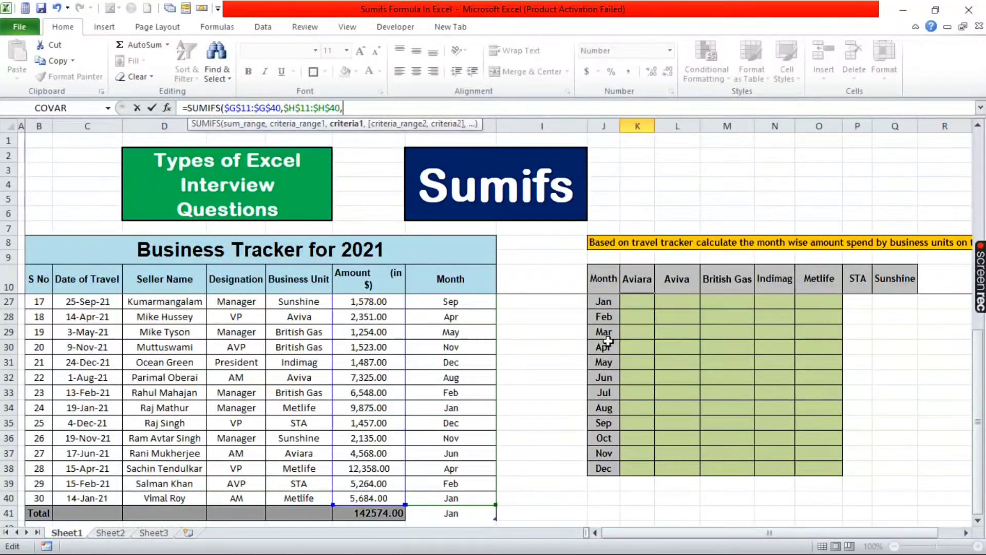
# Set the first criterion of the K11 formula to the Jan label in J27, locking only the column as $J27
pyautogui.click(611, 304)
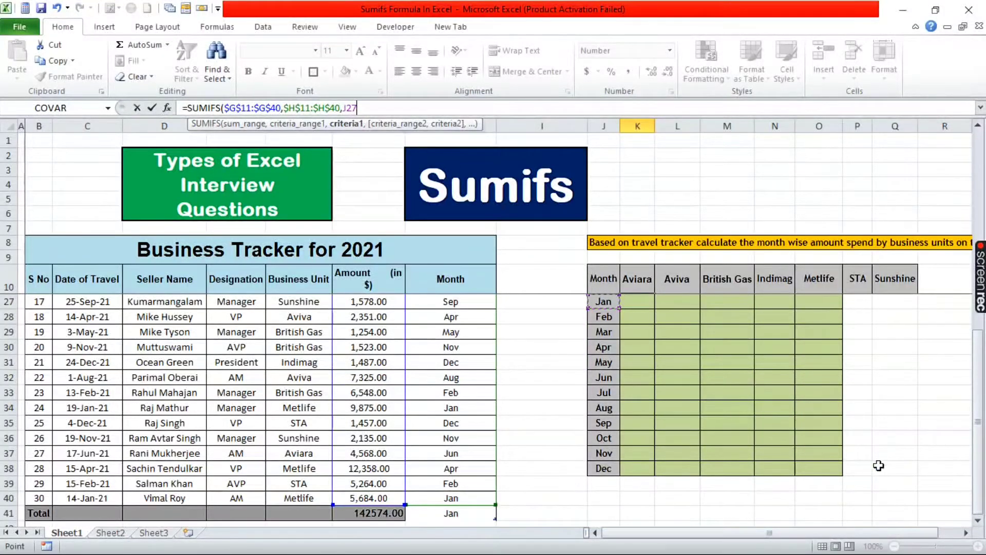
pyautogui.press('F4')
pyautogui.press('F4')
pyautogui.press('F4')
pyautogui.write(',')
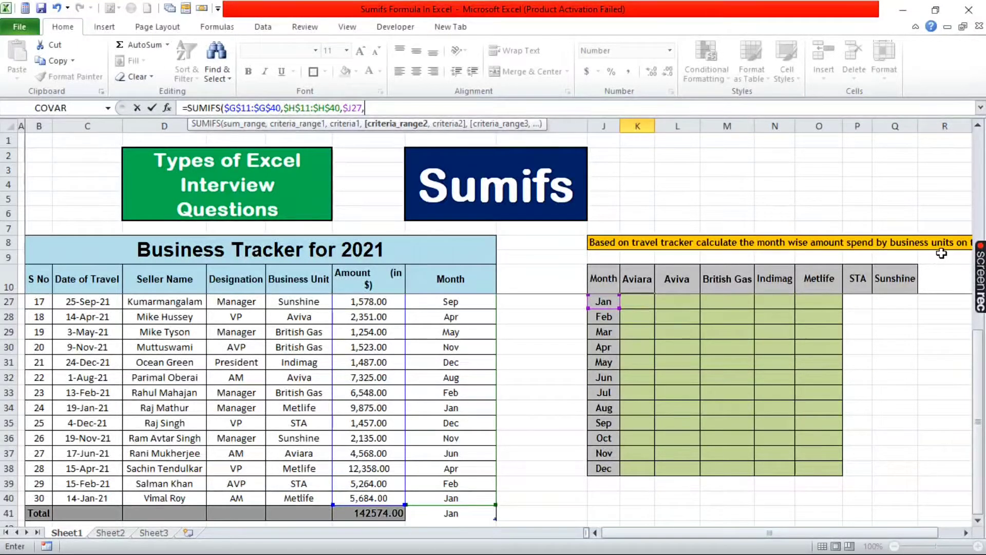
# Add the Business Unit column as the second criteria range of the K11 formula, locked as $F$11:$F$40
pyautogui.click(299, 305)
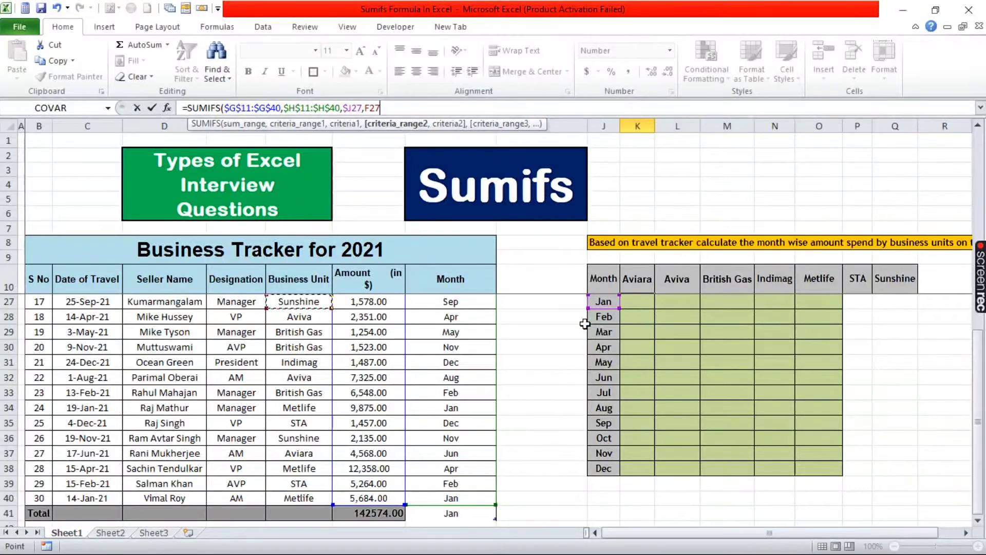
pyautogui.press('Up')
pyautogui.press('Up')
pyautogui.press('Up')
pyautogui.press('Up')
pyautogui.press('Up')
pyautogui.press('Up')
pyautogui.press('Up')
pyautogui.press('Up')
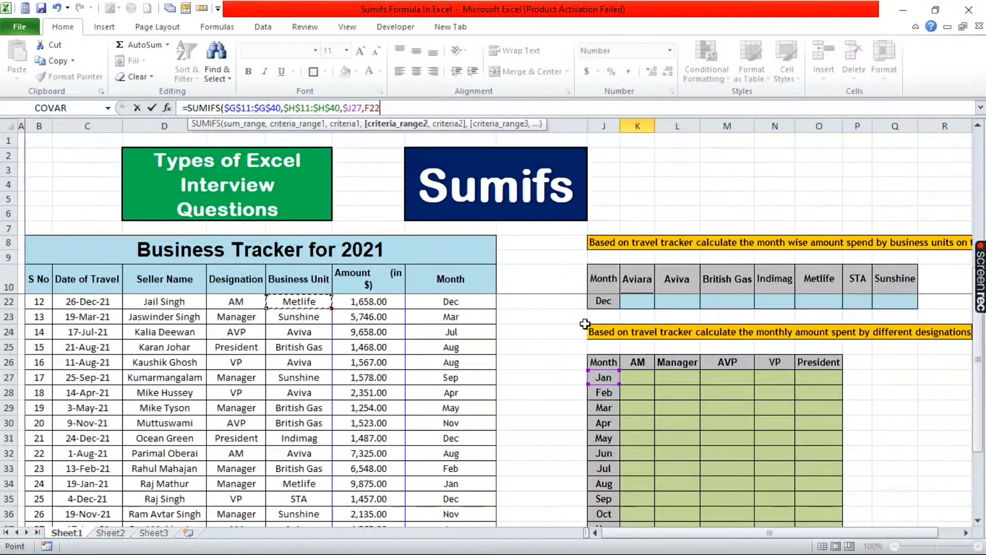
pyautogui.press('Up')
pyautogui.press('Up')
pyautogui.press('Up')
pyautogui.press('Up')
pyautogui.press('Up')
pyautogui.press('Up')
pyautogui.press('Up')
pyautogui.press('Up')
pyautogui.press('Up')
pyautogui.press('Up')
pyautogui.press('Up')
pyautogui.press('Up')
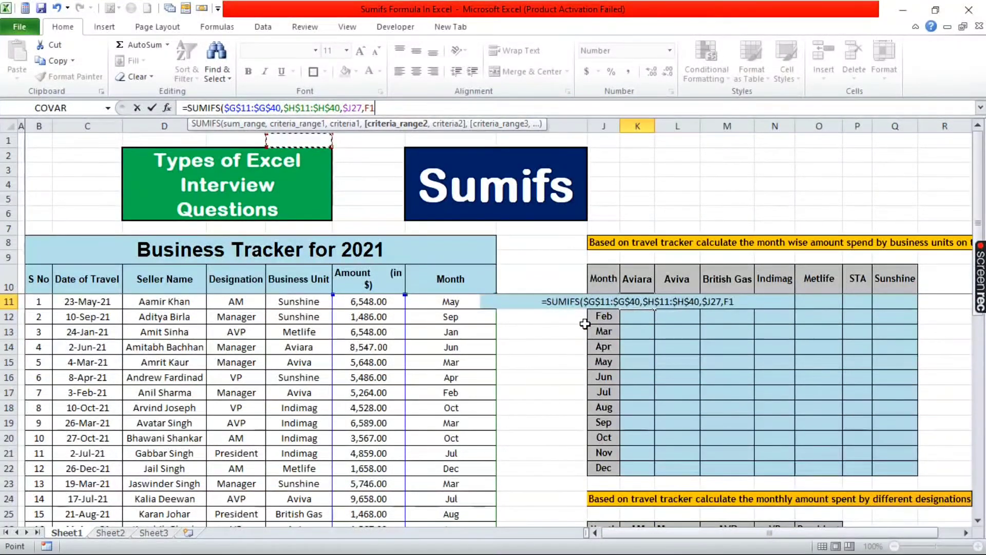
pyautogui.press('Down')
pyautogui.press('Down')
pyautogui.press('Down')
pyautogui.press('Down')
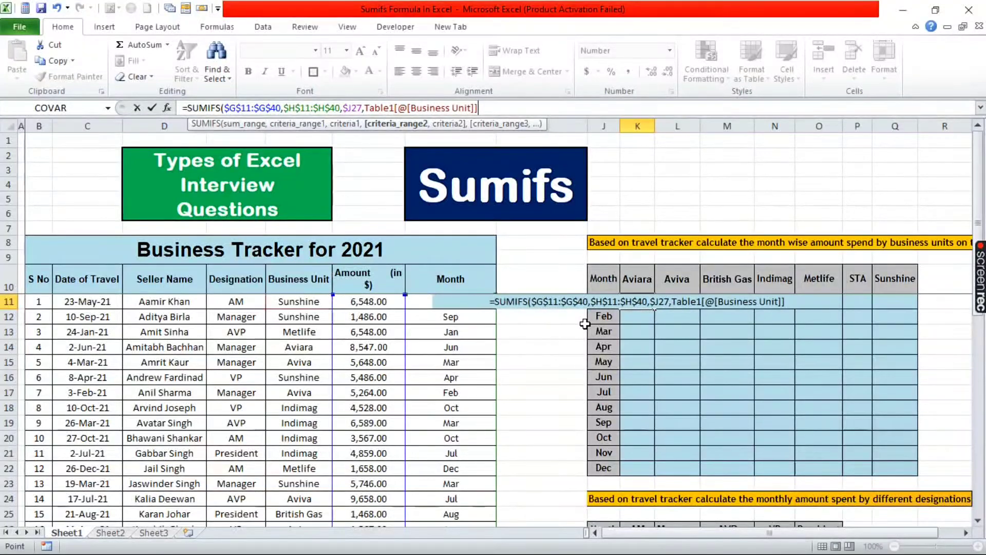
pyautogui.hotkey('ctrl', 'shift', 'Down')
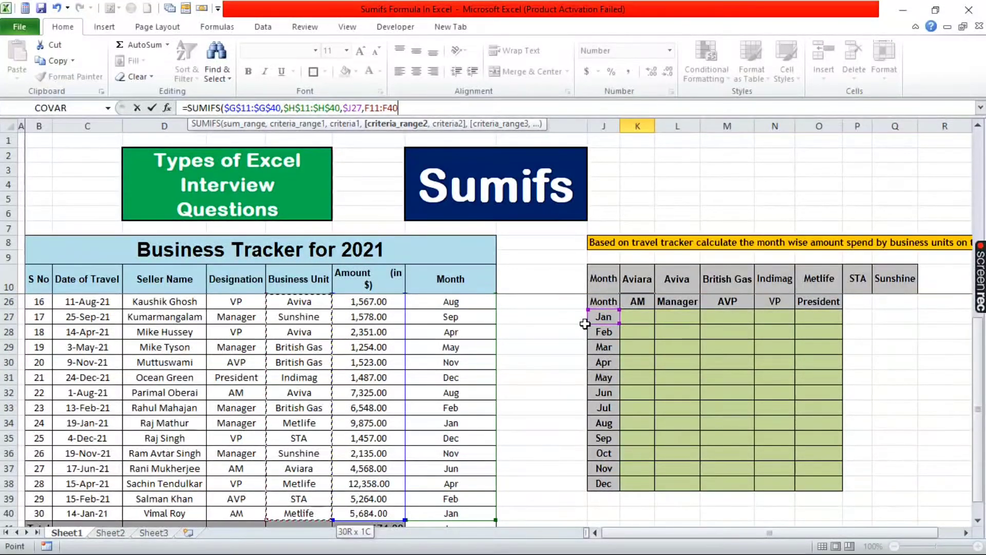
pyautogui.press('F4')
pyautogui.write(',')
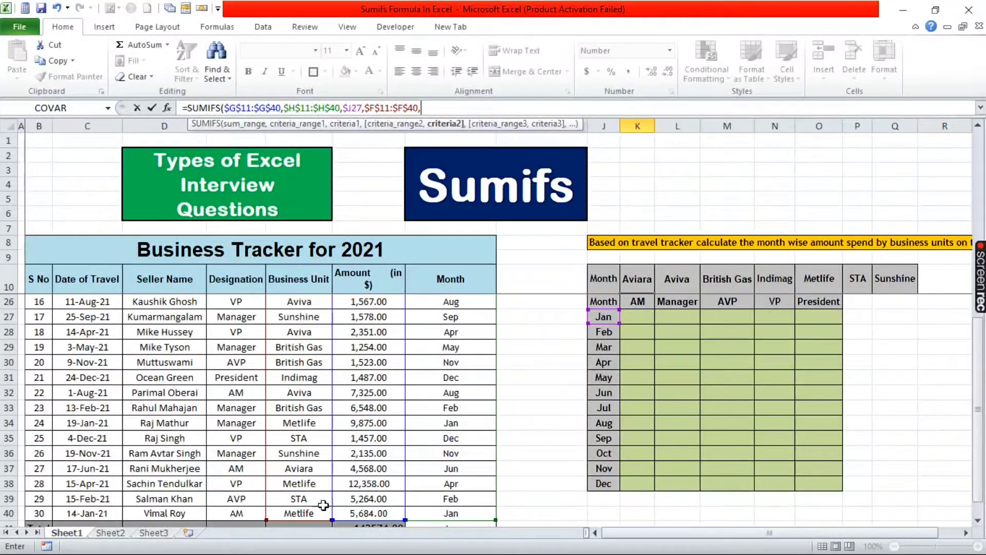
# Set the second criterion to the Aviara header as K$10, and complete the SUMIFS formula in K11
pyautogui.click(645, 290)
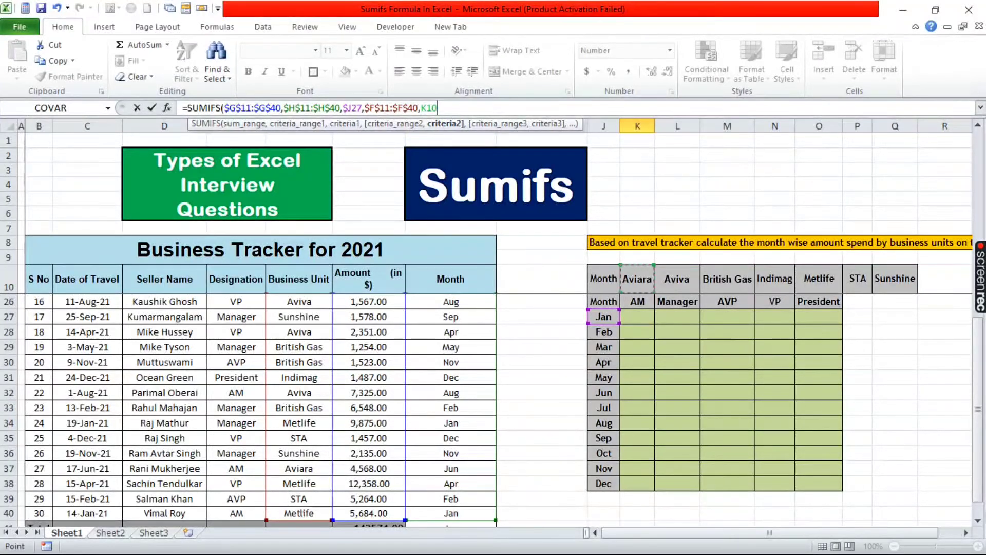
pyautogui.press('F4')
pyautogui.press('F4')
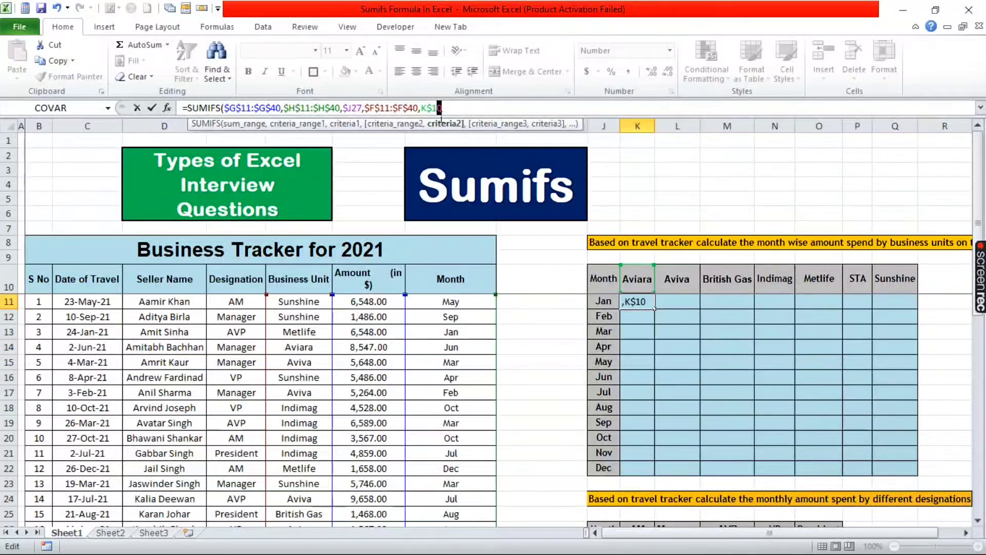
pyautogui.moveTo(441, 119); pyautogui.dragTo(433, 119)
pyautogui.click(457, 109)
pyautogui.write(')')
pyautogui.press('Return')
pyautogui.press('Up')
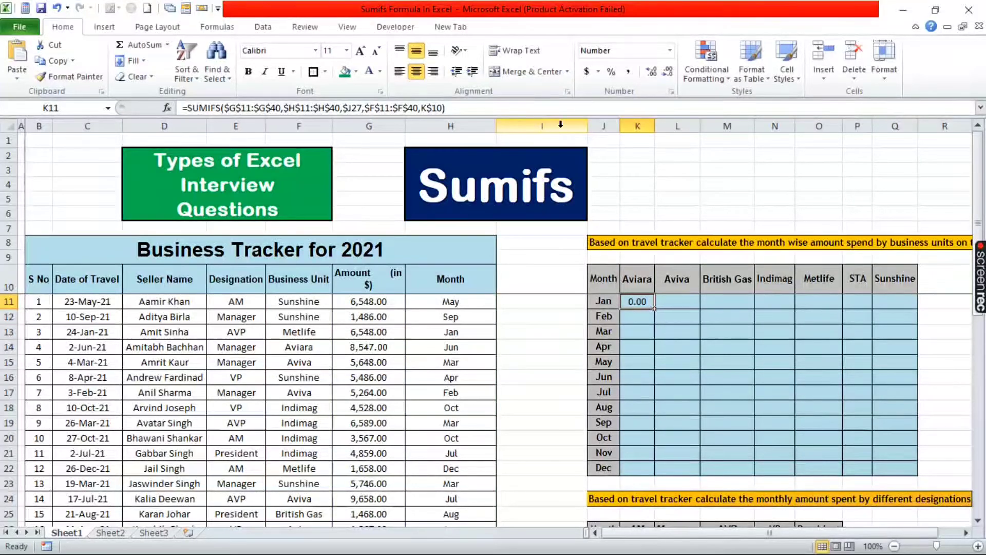
# Copy the K11 formula across to Q11 and fill it down through row 22 for every month and business unit
pyautogui.moveTo(655, 308); pyautogui.dragTo(918, 309)
pyautogui.press('Left')
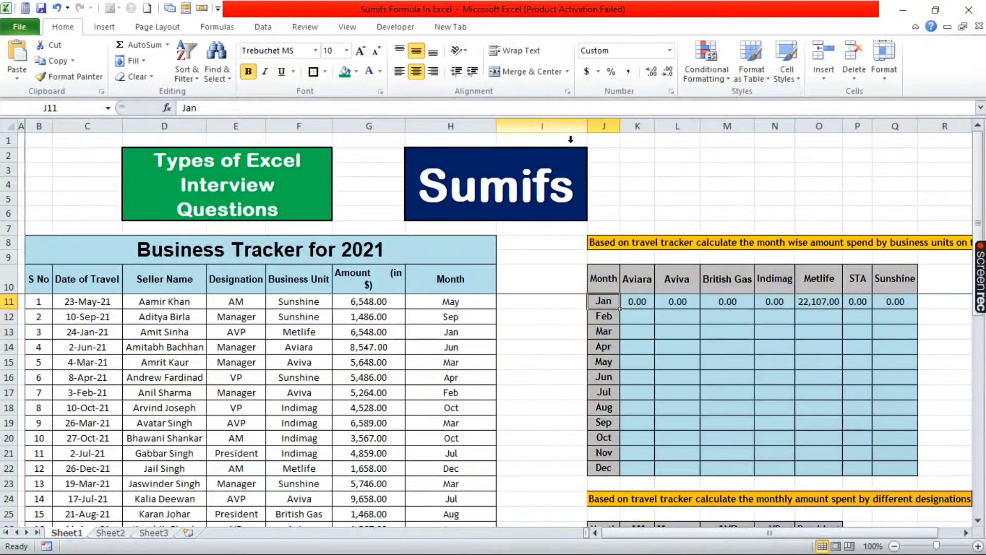
pyautogui.hotkey('ctrl', 'Down')
pyautogui.press('Right')
pyautogui.hotkey('shift', 'Right')
pyautogui.hotkey('shift', 'Right')
pyautogui.hotkey('shift', 'Right')
pyautogui.hotkey('shift', 'Right')
pyautogui.hotkey('shift', 'Right')
pyautogui.hotkey('shift', 'Right')
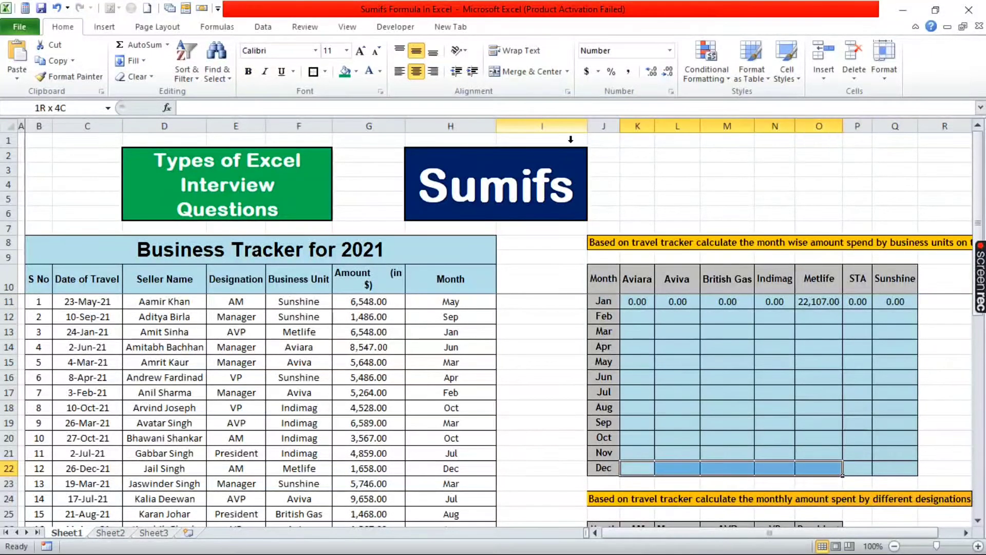
pyautogui.hotkey('ctrl', 'shift', 'Up')
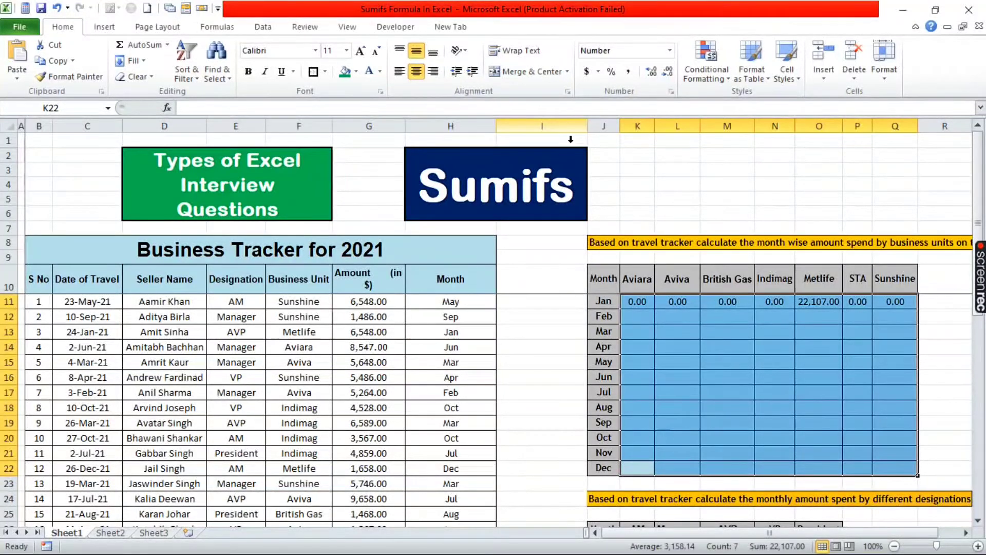
pyautogui.hotkey('ctrl', 'd')
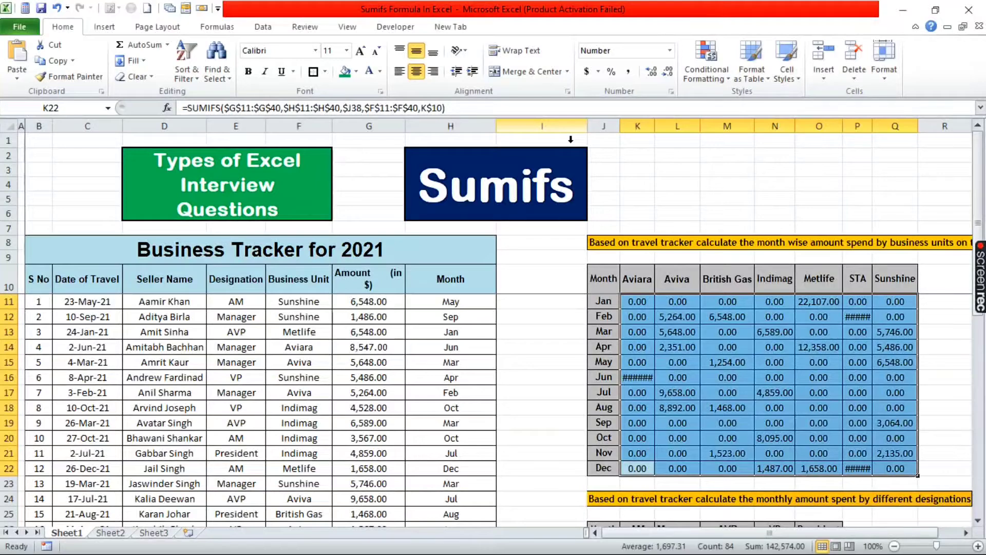
# AutoFit the widths of columns K to Q to the amounts in K11:Q22
pyautogui.hotkey('alt', 'h')
pyautogui.press('o')
pyautogui.press('i')
# Check the filled SUMIFS results across months and business units, including the Metlife amount for Jan in O11
pyautogui.press('Down')
pyautogui.hotkey('ctrl', 'Up')
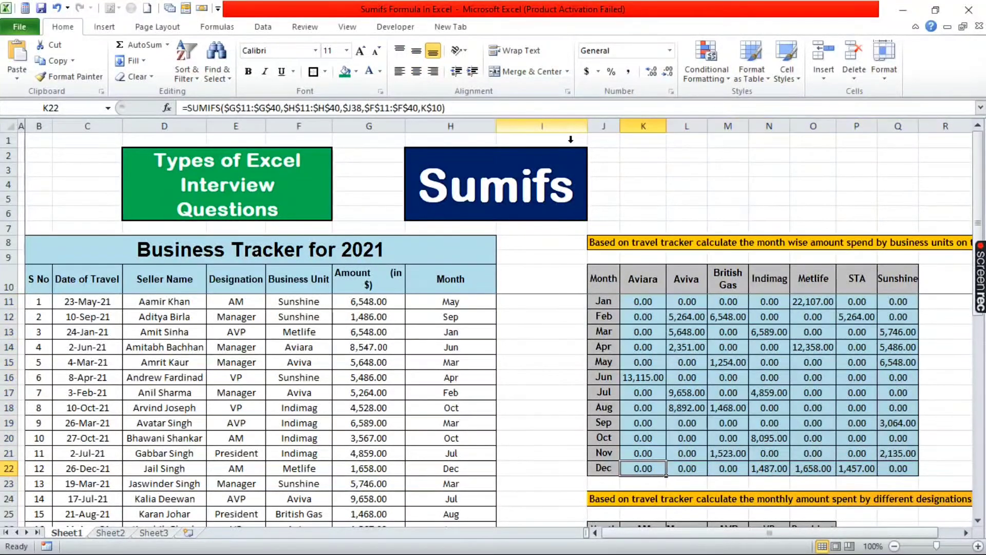
pyautogui.hotkey('ctrl', 'Up')
pyautogui.press('Up')
pyautogui.press('Down')
pyautogui.press('Down')
pyautogui.press('Down')
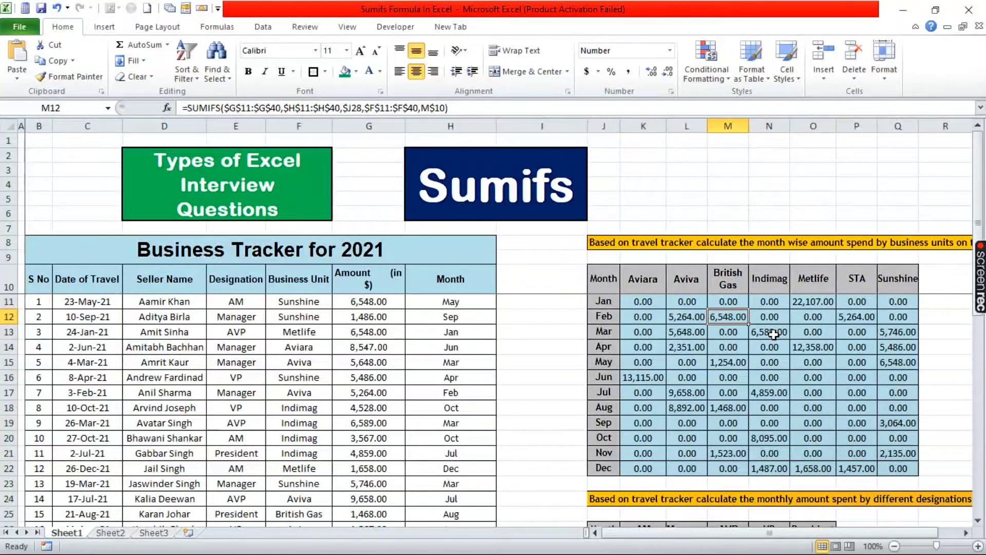
pyautogui.press('Right')
pyautogui.press('Right')
pyautogui.click(824, 306)
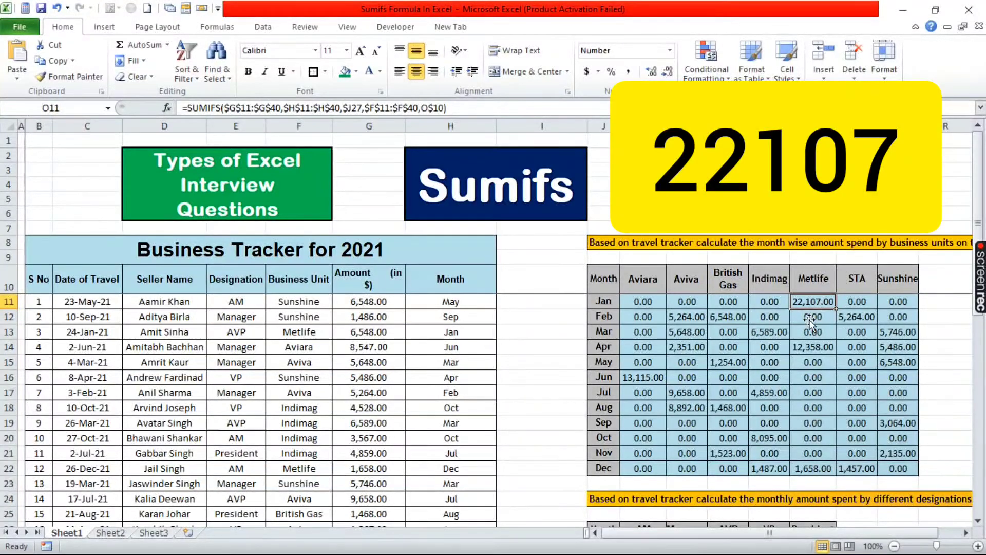
# Turn on filtering for the header row of the Business Tracker table
pyautogui.click(322, 286)
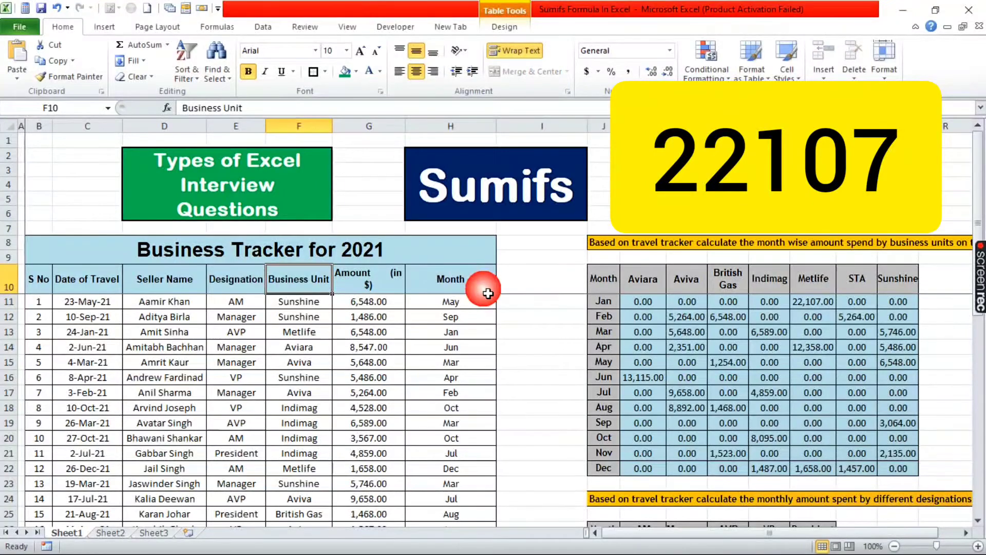
pyautogui.hotkey('shift', 'space')
pyautogui.hotkey('ctrl', 'shift', 'l')
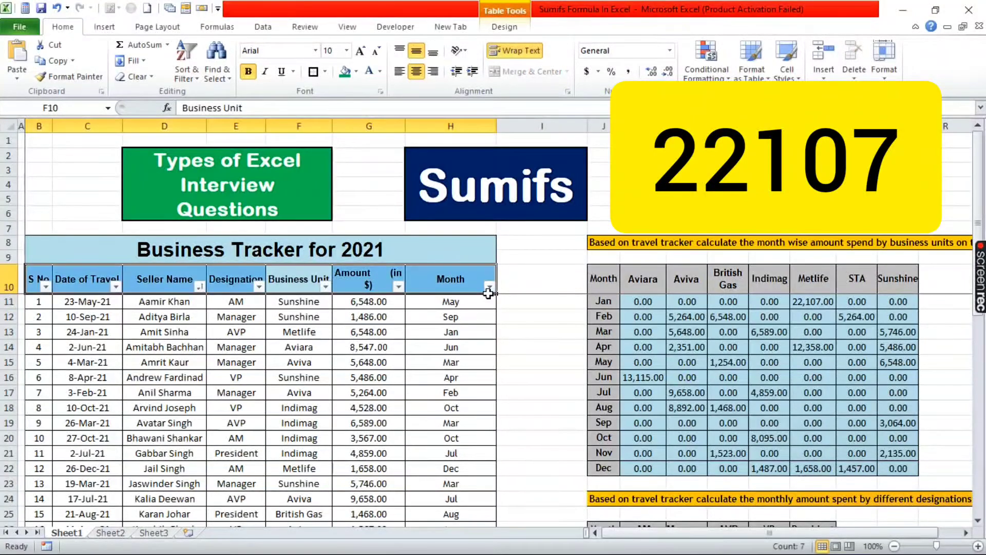
# Filter the Business Unit column to show only Metlife
pyautogui.press('Right')
pyautogui.press('Left')
pyautogui.hotkey('alt', 'Down')
pyautogui.press('Down')
pyautogui.press('Down')
pyautogui.press('Down')
pyautogui.press('Down')
pyautogui.press('Down')
pyautogui.press('Down')
pyautogui.press('Down')
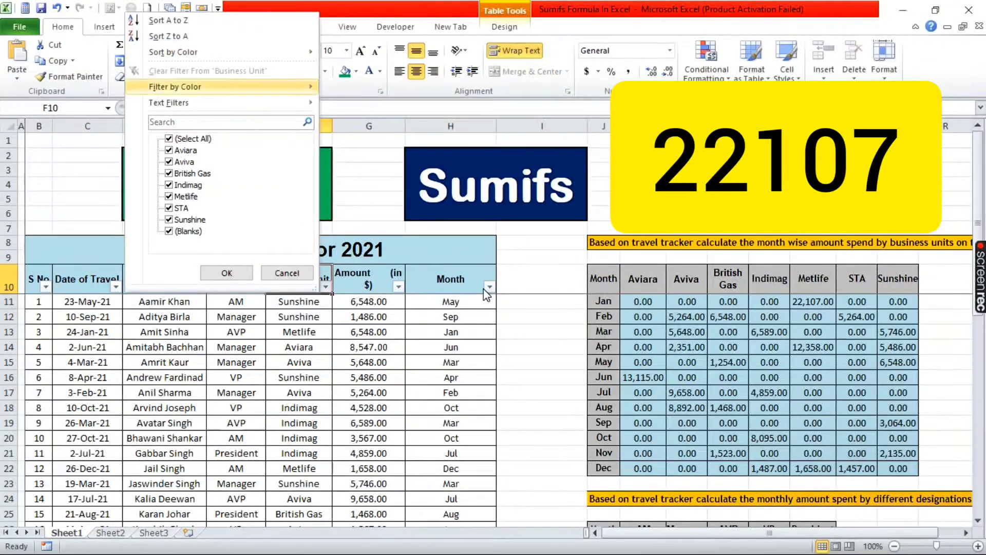
pyautogui.press('space')
pyautogui.press('Down')
pyautogui.press('Down')
pyautogui.press('Down')
pyautogui.press('Down')
pyautogui.press('Down')
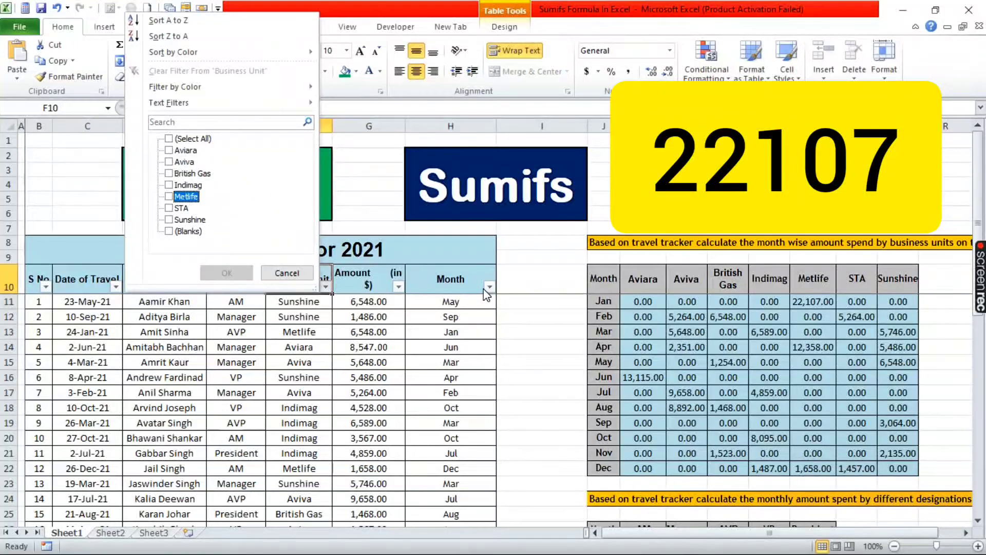
pyautogui.press('space')
pyautogui.press('Return')
pyautogui.press('Down')
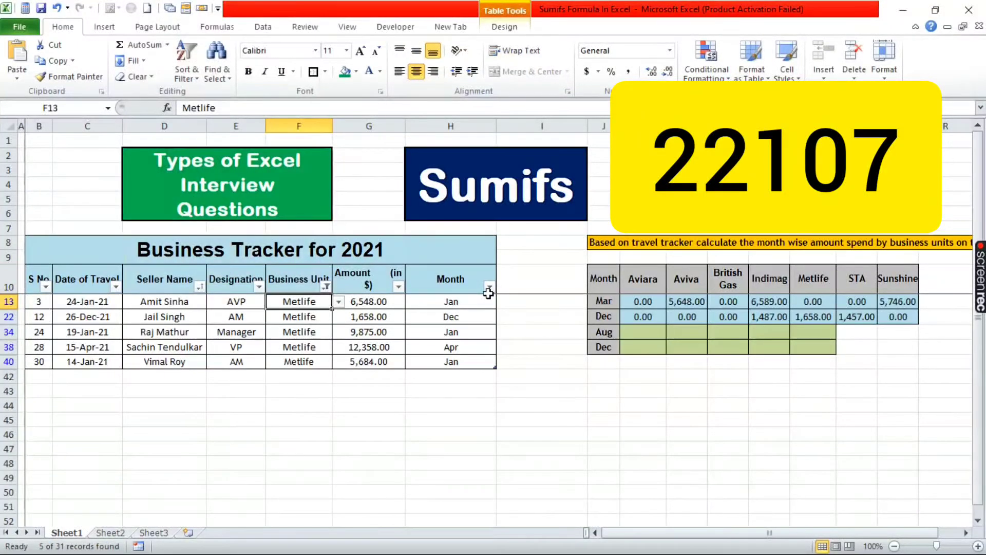
# Filter the Month column of the Metlife records to show only Jan
pyautogui.press('Left')
pyautogui.press('Left')
pyautogui.press('Right')
pyautogui.press('Right')
pyautogui.press('Right')
pyautogui.press('Right')
pyautogui.press('Right')
pyautogui.press('Left')
pyautogui.press('Up')
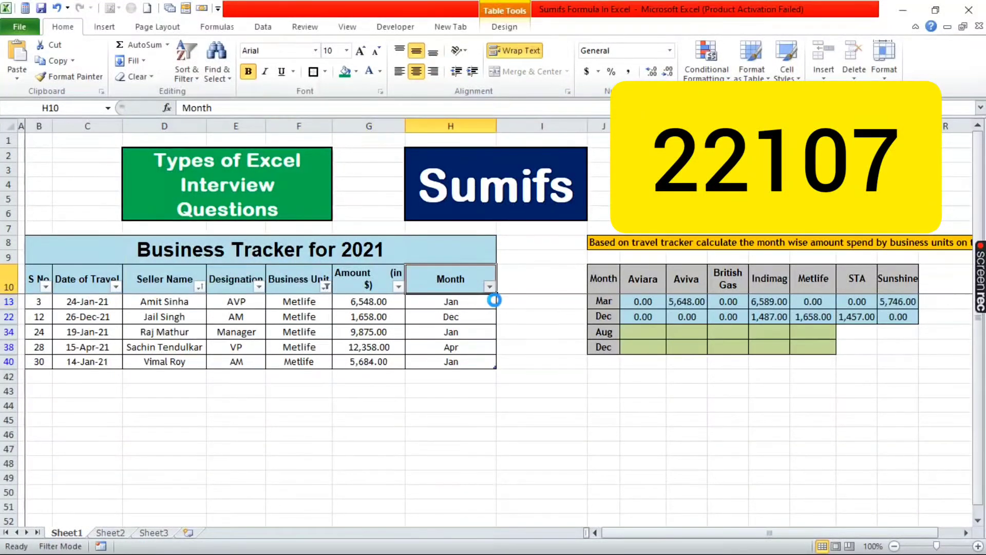
pyautogui.hotkey('alt', 'Down')
pyautogui.press('Down')
pyautogui.press('Down')
pyautogui.press('Down')
pyautogui.press('Down')
pyautogui.press('Down')
pyautogui.press('space')
pyautogui.press('Down')
pyautogui.press('Down')
pyautogui.press('Down')
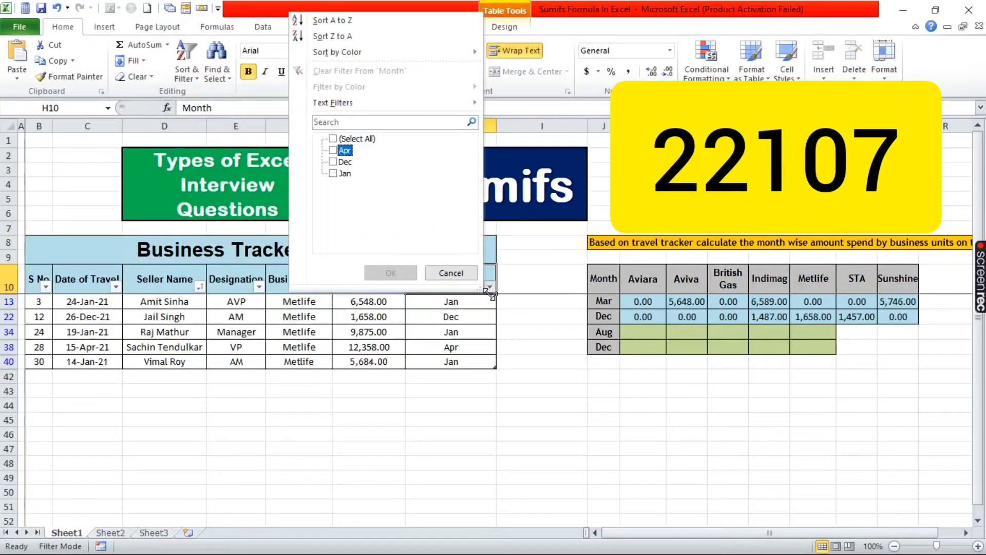
pyautogui.press('space')
pyautogui.press('Return')
pyautogui.press('Down')
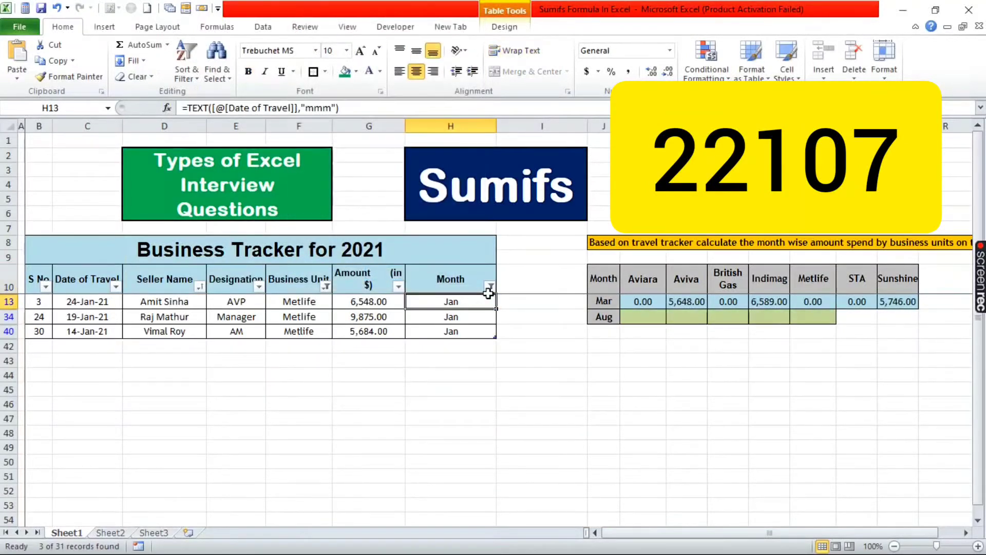
# Select the visible Metlife Jan amounts in column G and check their sum against the SUMIFS result
pyautogui.press('Right')
pyautogui.press('Right')
pyautogui.press('Down')
pyautogui.press('Up')
pyautogui.press('Up')
pyautogui.press('Down')
pyautogui.press('Down')
pyautogui.press('Left')
pyautogui.press('Left')
pyautogui.press('Left')
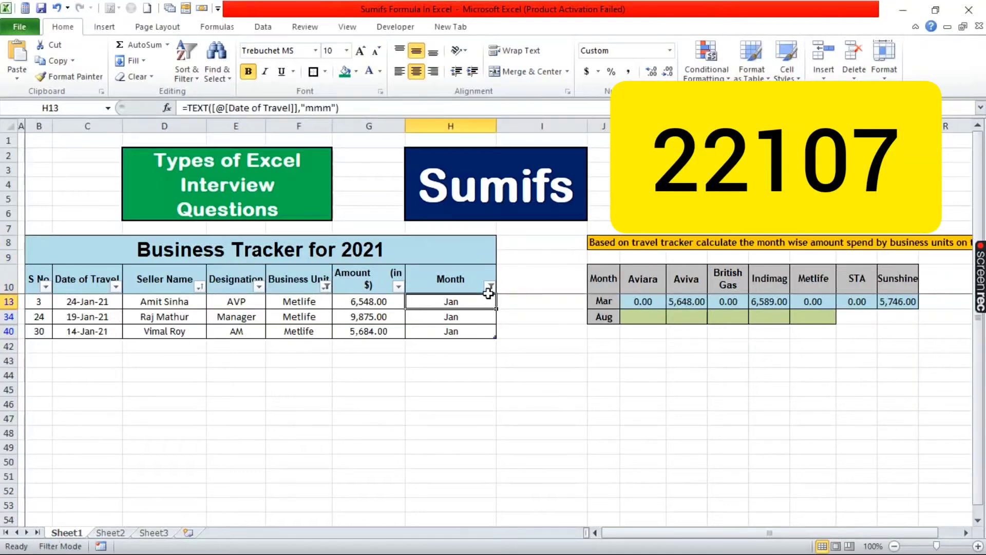
pyautogui.hotkey('shift', 'Down')
pyautogui.hotkey('shift', 'Down')
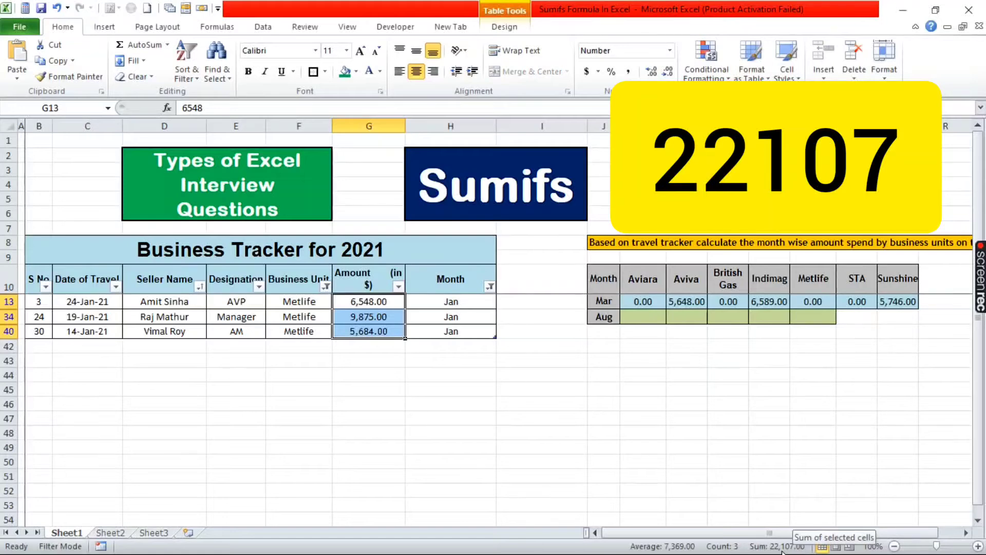
# Remove the filters from the tracker table and return to the Metlife Jan amount in O11
pyautogui.click(469, 286)
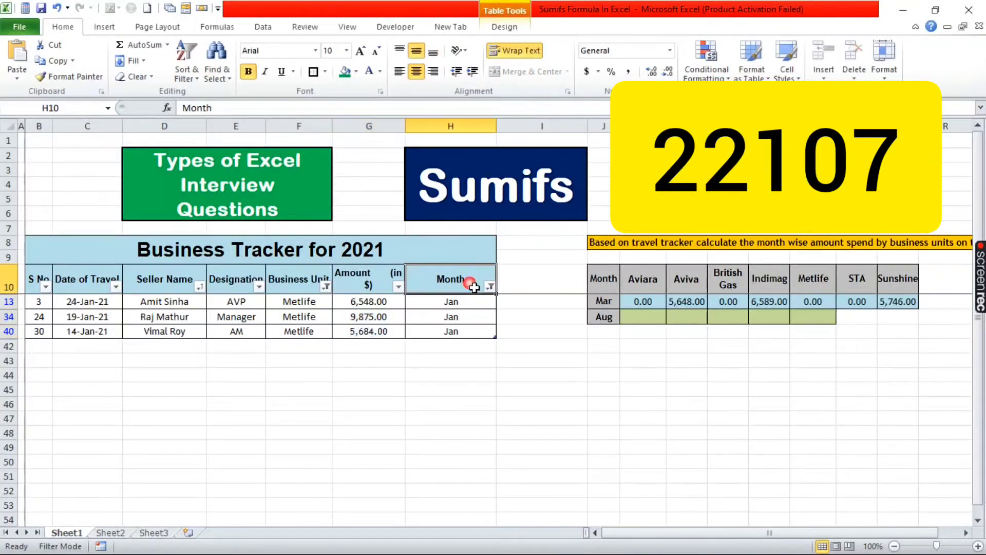
pyautogui.hotkey('ctrl', 'shift', 'l')
pyautogui.press('Down')
pyautogui.press('Down')
pyautogui.press('Right')
pyautogui.press('Right')
pyautogui.press('Right')
pyautogui.press('Right')
pyautogui.press('Right')
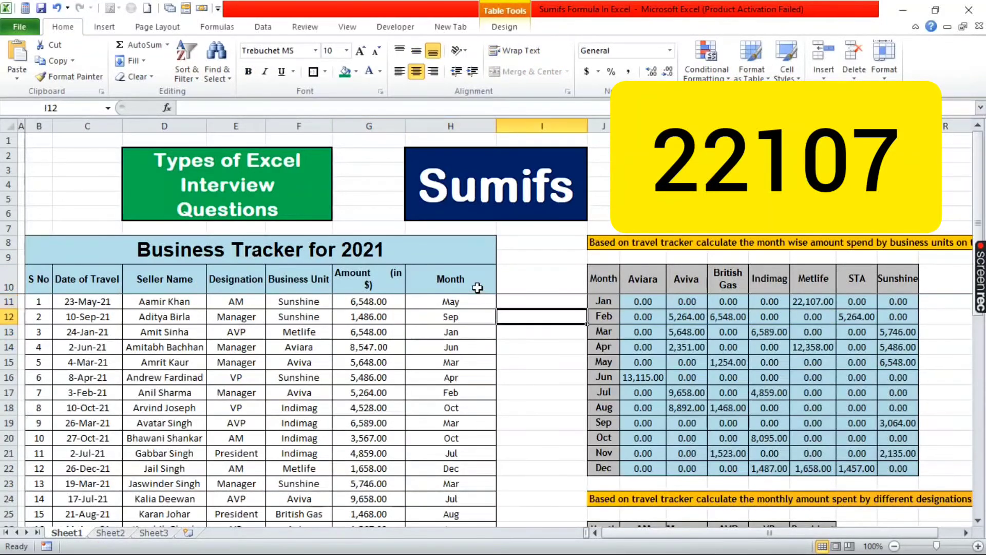
pyautogui.press('Up')
pyautogui.press('Right')
pyautogui.press('Right')
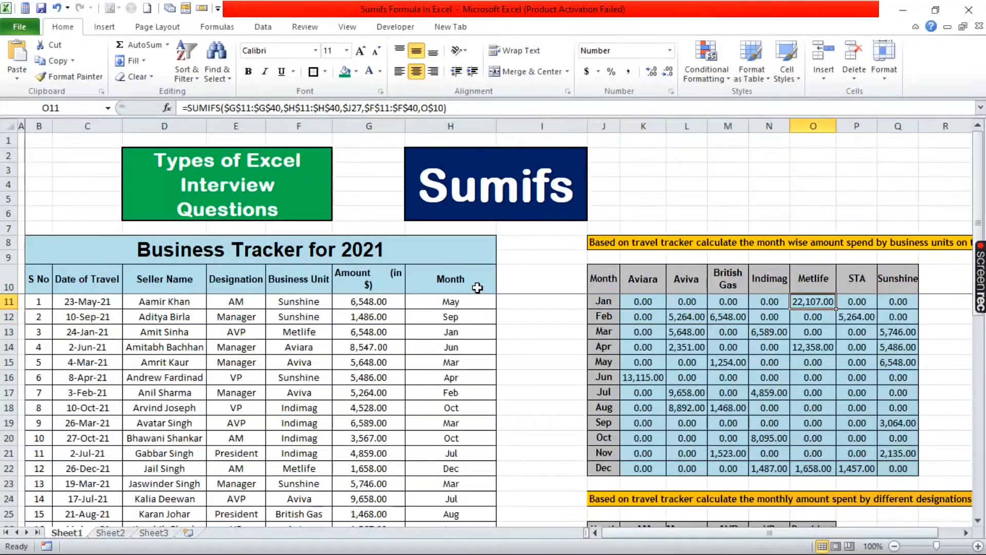
# Make the Metlife Jan amount in O11 and the Aviara Jun amount in K16 bold
pyautogui.hotkey('ctrl', 'b')
pyautogui.press('Down')
pyautogui.press('Left')
pyautogui.press('Left')
pyautogui.press('Left')
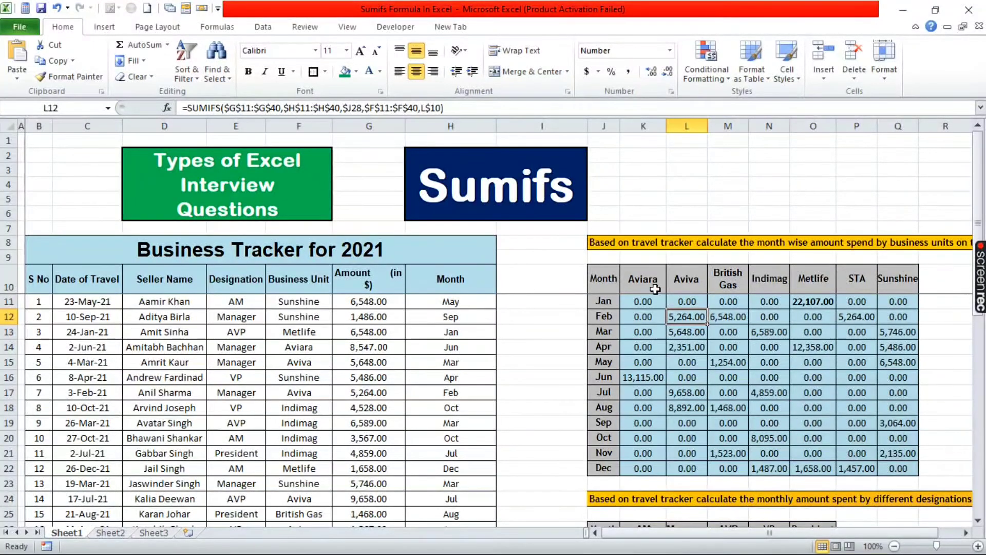
pyautogui.click(650, 382)
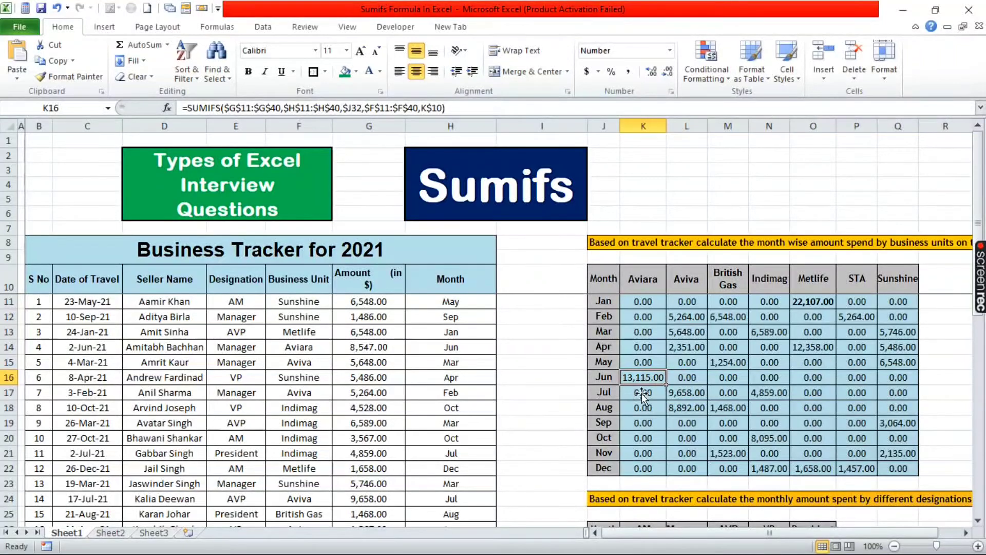
pyautogui.hotkey('ctrl', 'b')
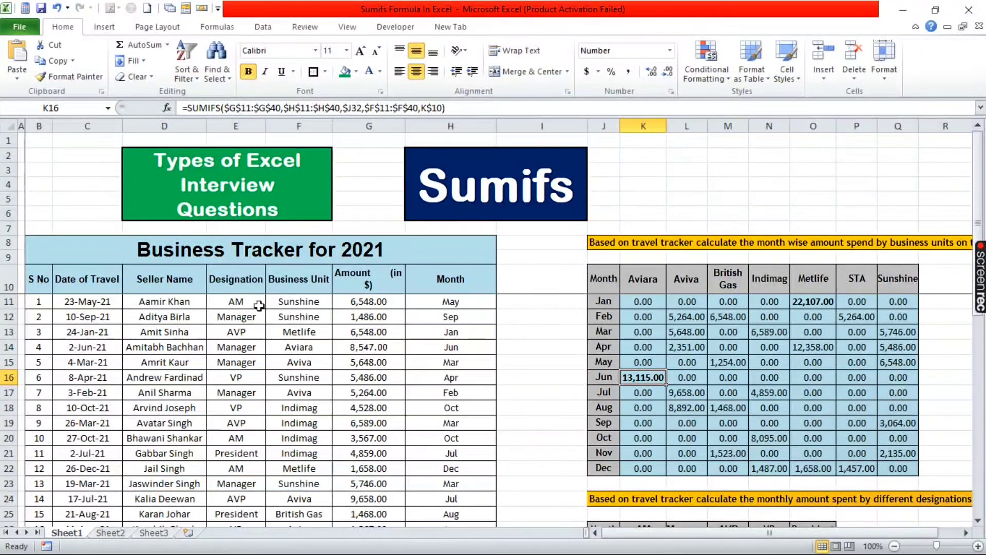
# Filter the tracker's Business Unit column to Aviara and select the visible amounts to check their sum against K16
pyautogui.click(261, 286)
pyautogui.hotkey('ctrl', 'shift', 'l')
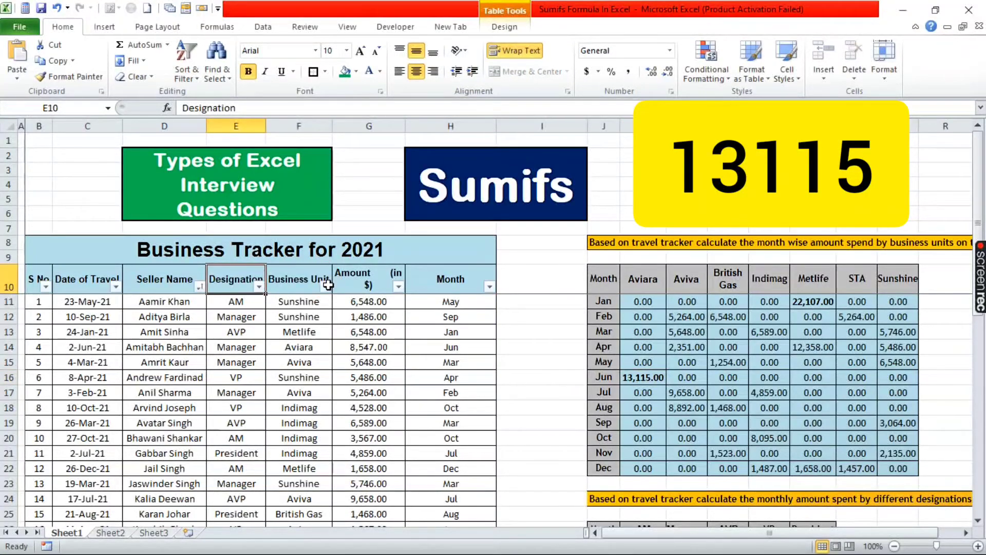
pyautogui.click(326, 285)
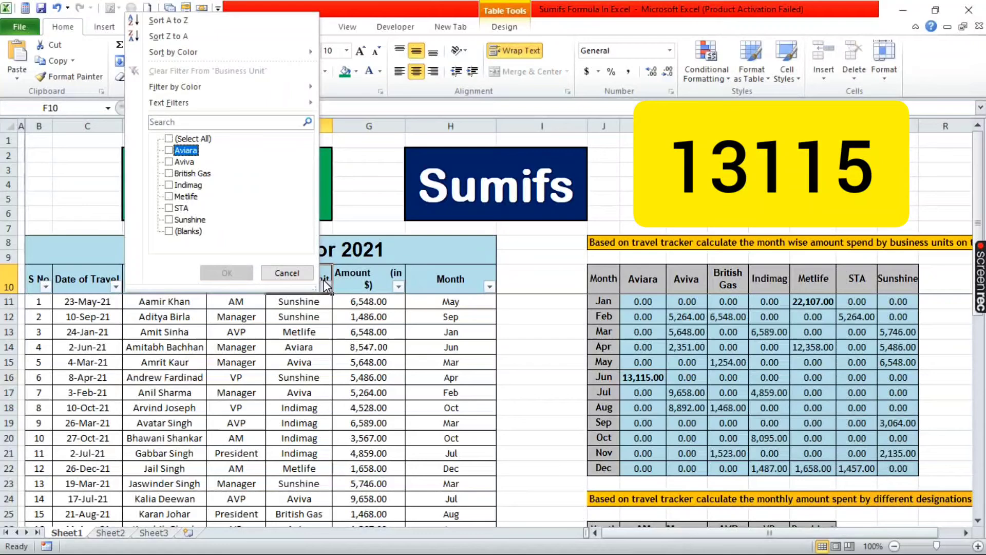
pyautogui.click(227, 273)
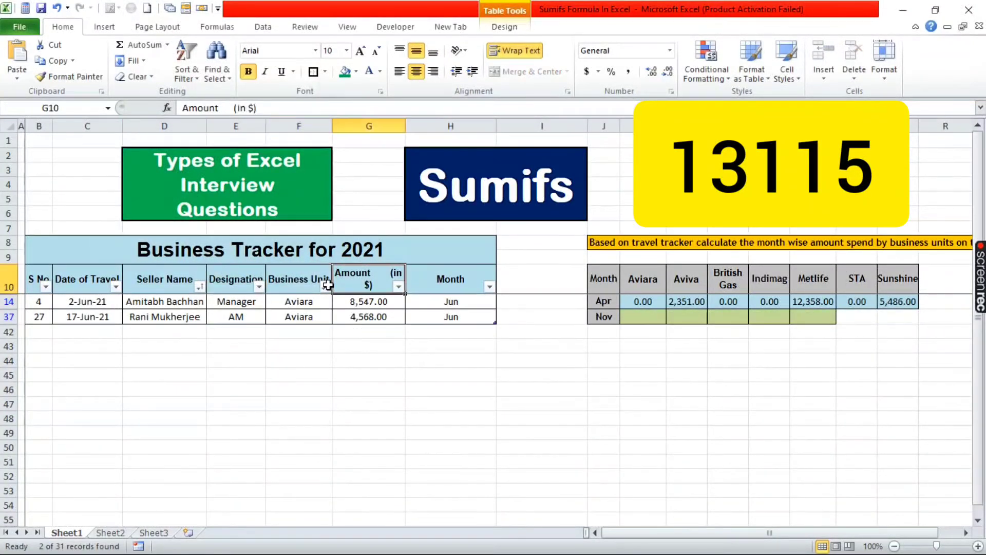
pyautogui.hotkey('shift', 'Down')
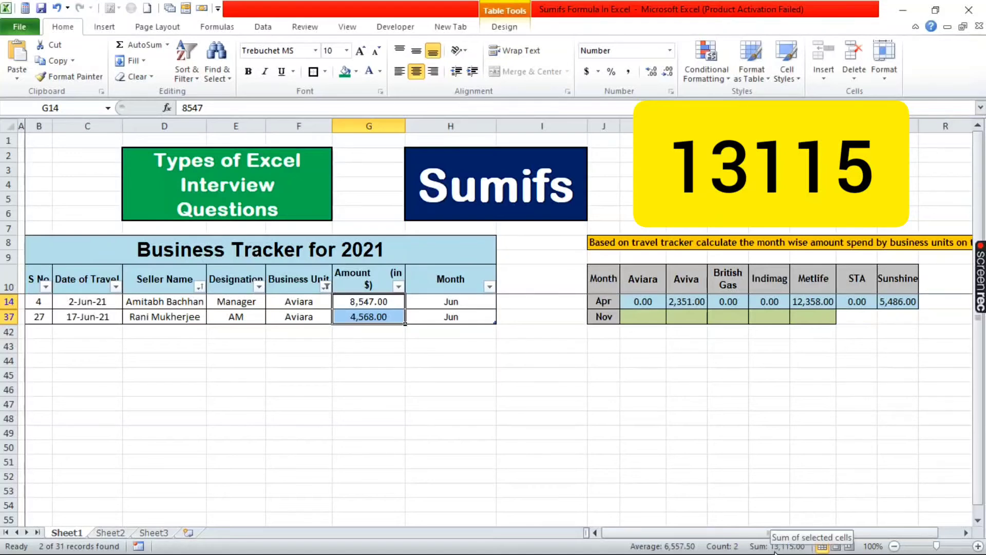
# Clear the Aviara filter by turning off filtering on the tracker, and return to the Aviara Jan result in K11
pyautogui.click(400, 287)
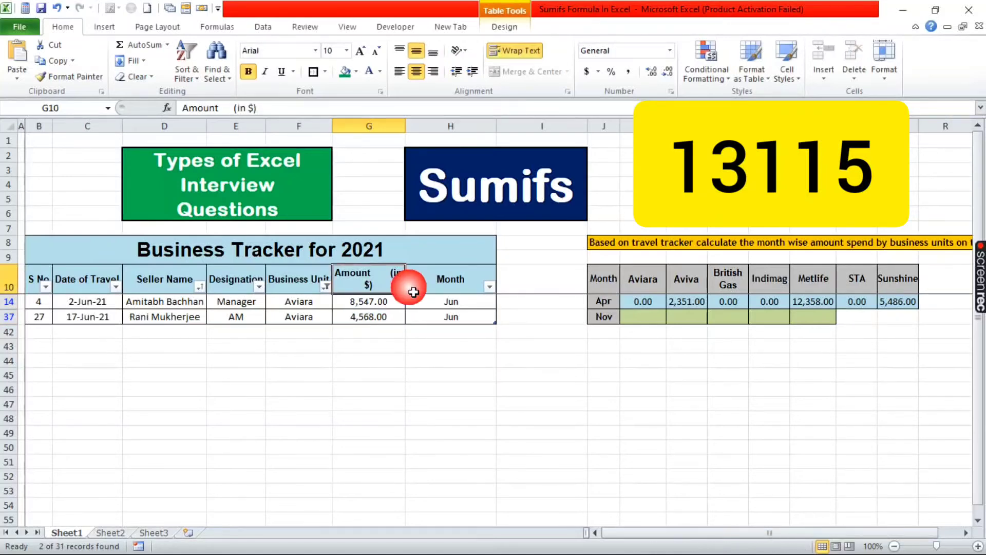
pyautogui.hotkey('ctrl', 'shift', 'l')
pyautogui.press('Down')
pyautogui.press('Down')
pyautogui.press('Right')
pyautogui.press('Right')
pyautogui.press('Right')
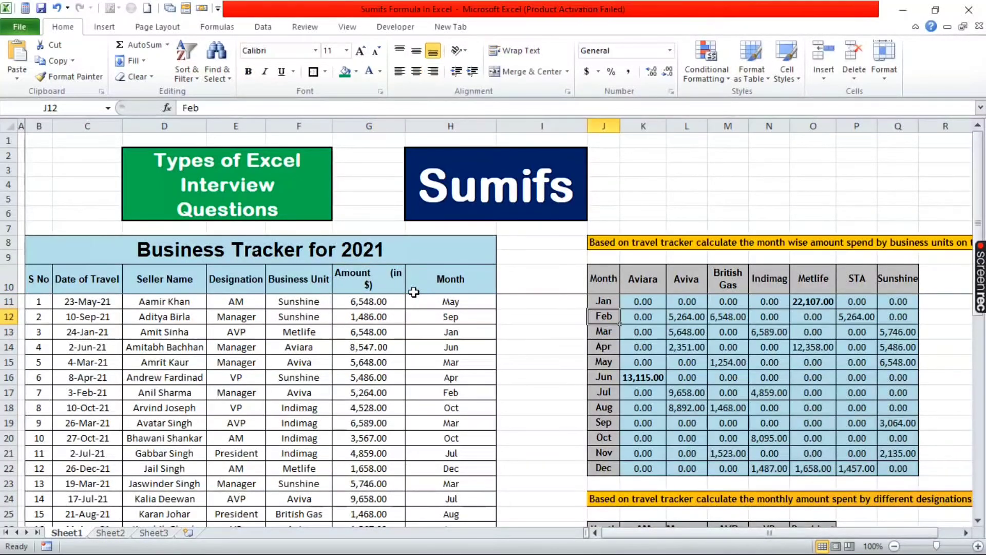
pyautogui.press('Right')
pyautogui.press('Right')
pyautogui.press('Up')
pyautogui.press('Left')
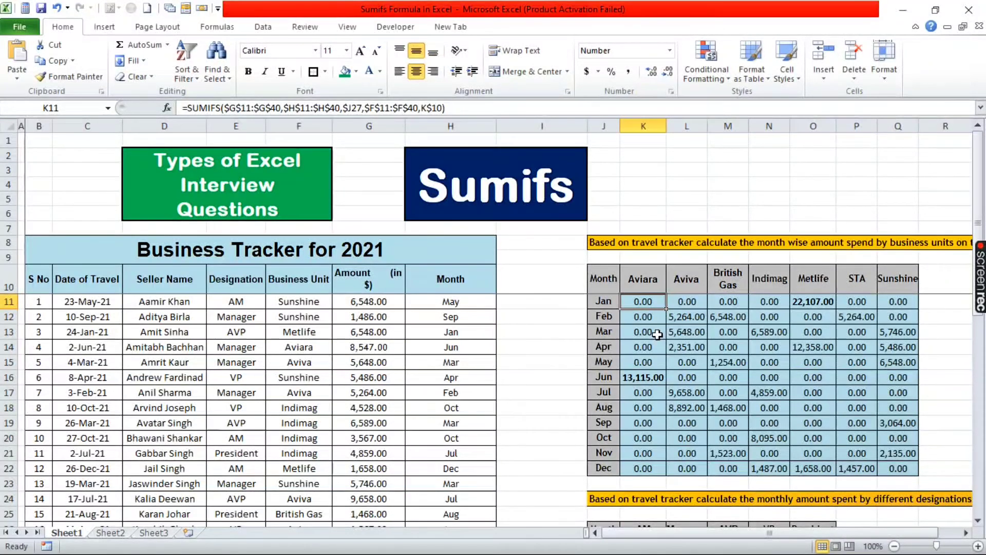